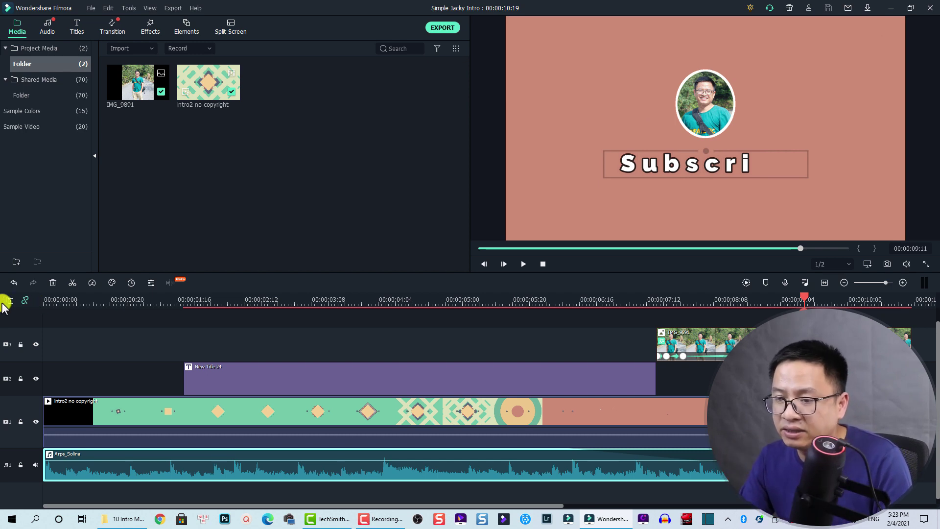
click(63, 301)
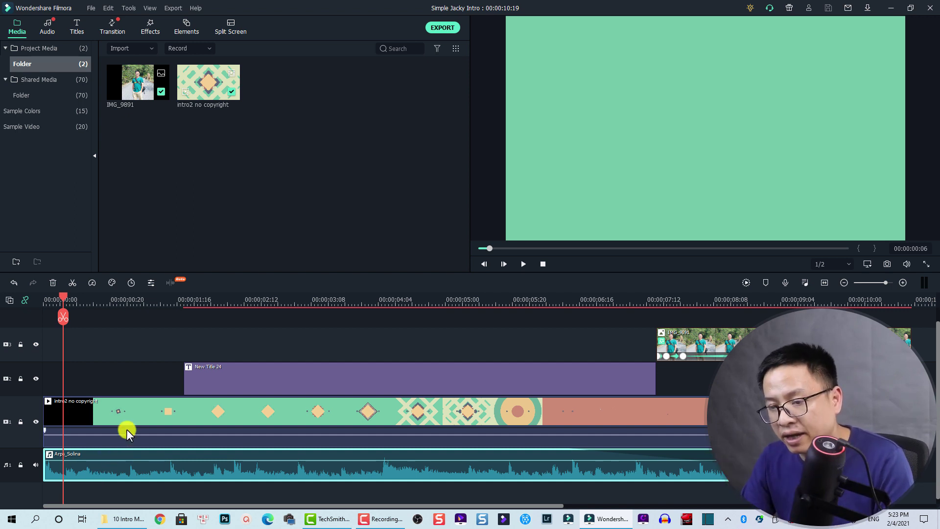
click(127, 414)
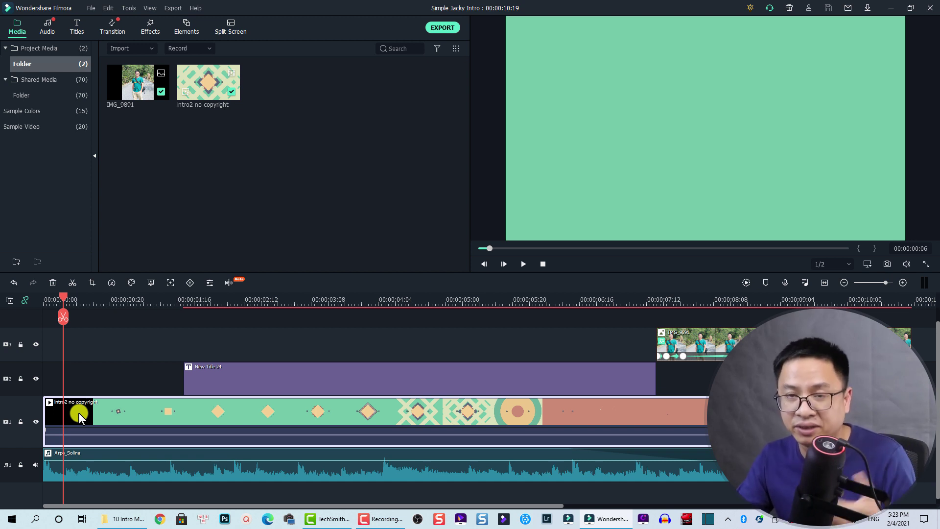
click(248, 319)
click(256, 371)
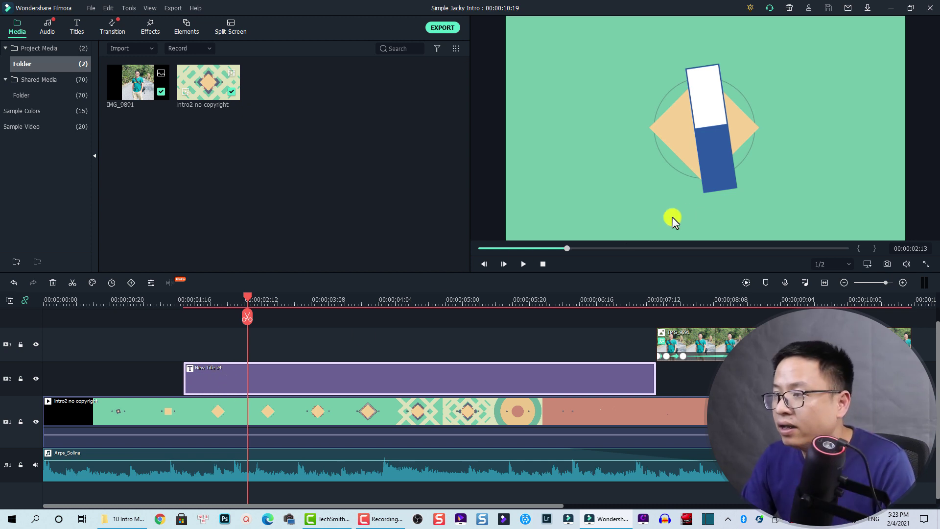
key(space)
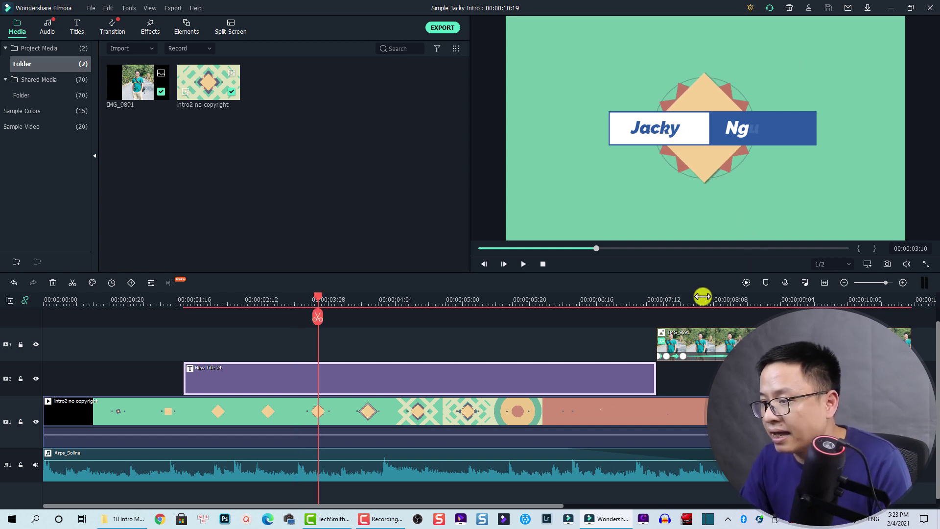
click(703, 297)
click(701, 333)
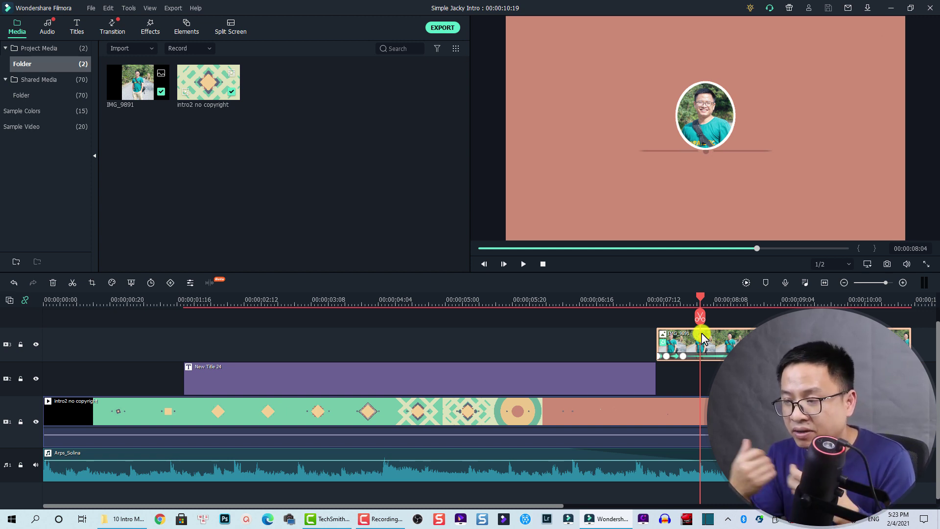
click(838, 301)
click(827, 381)
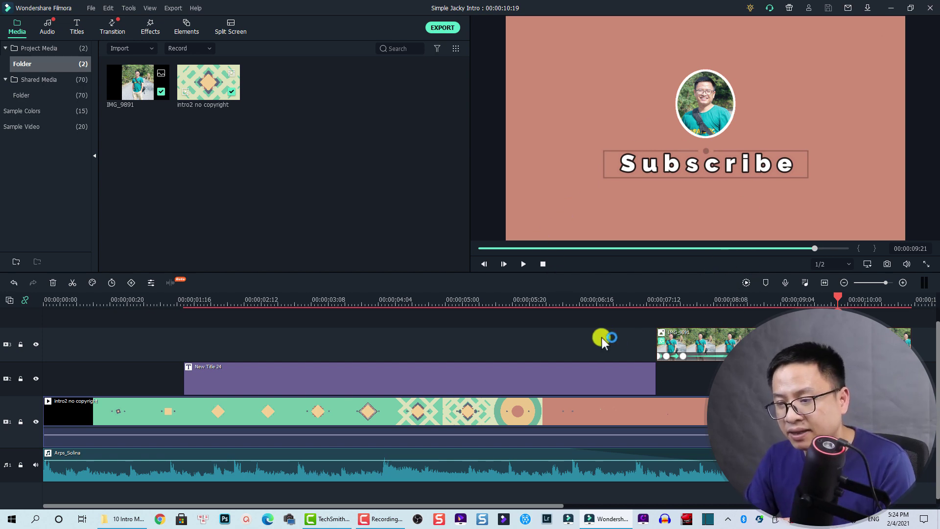
click(493, 332)
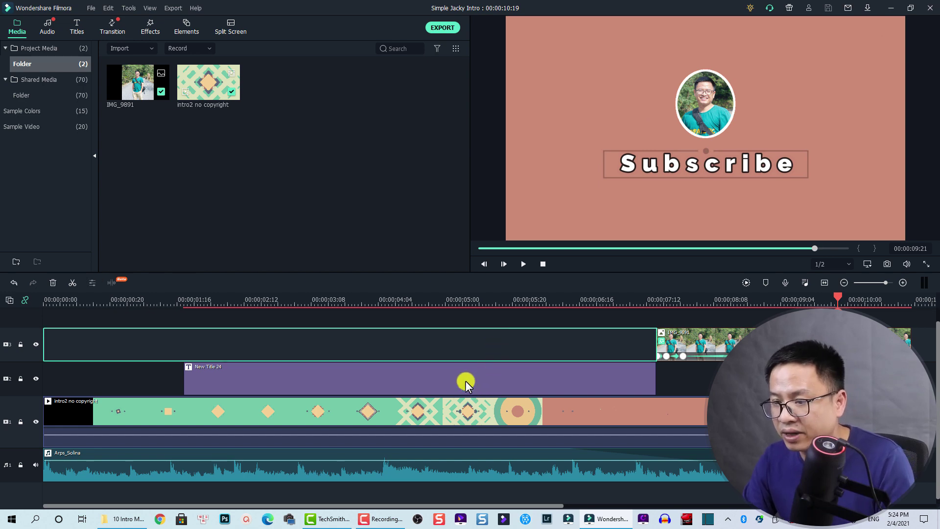
Clear the timeline and place the intro2 no copyright background at the start of track 1.
key(ctrl+a)
key(Delete)
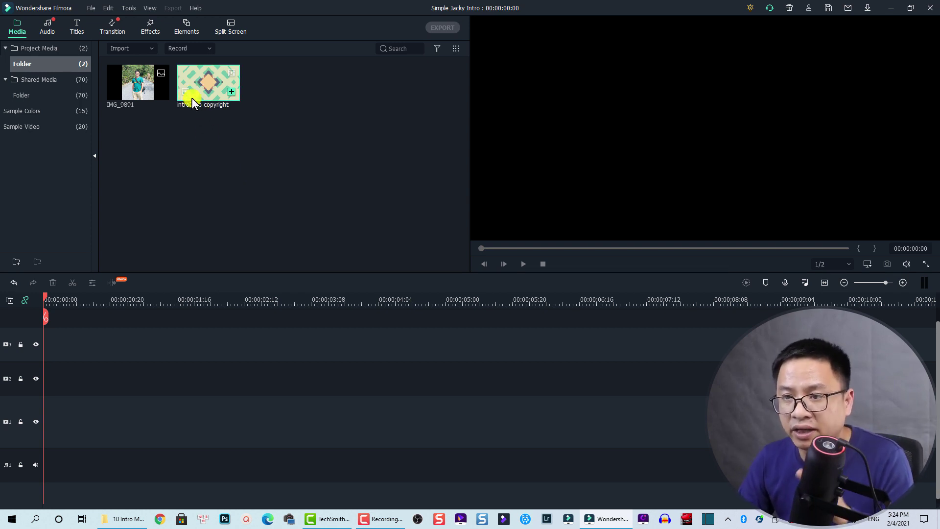
drag(199, 95, 38, 428)
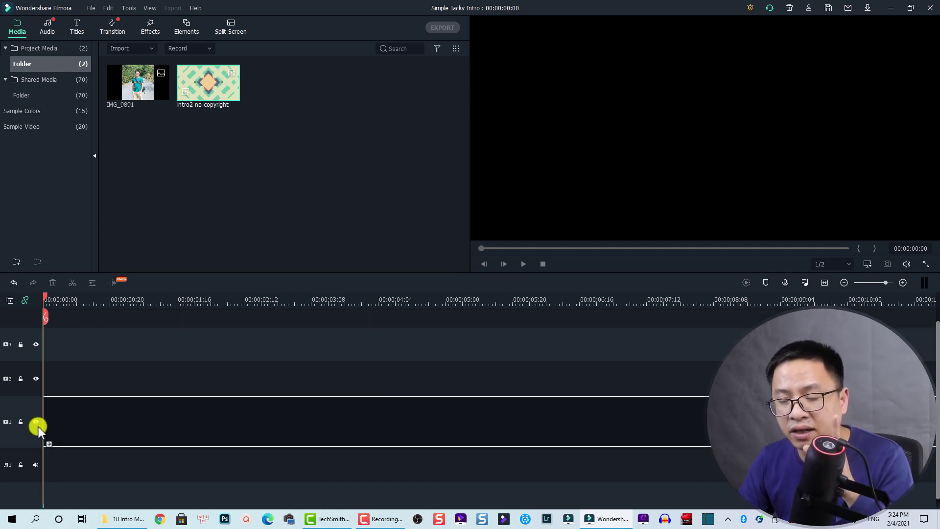
drag(38, 427, 38, 427)
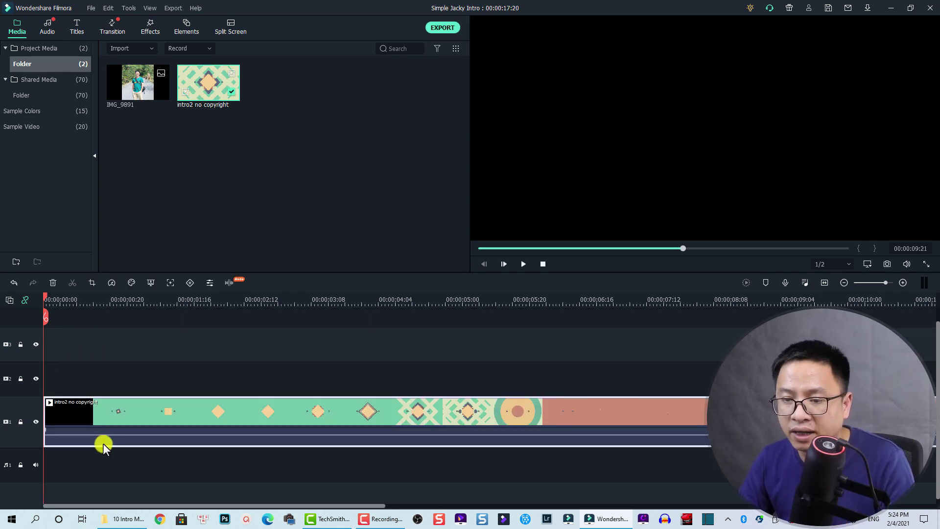
Fit the project in view, preview the background to 00:00:02:17, and open the audio library.
click(825, 283)
click(229, 365)
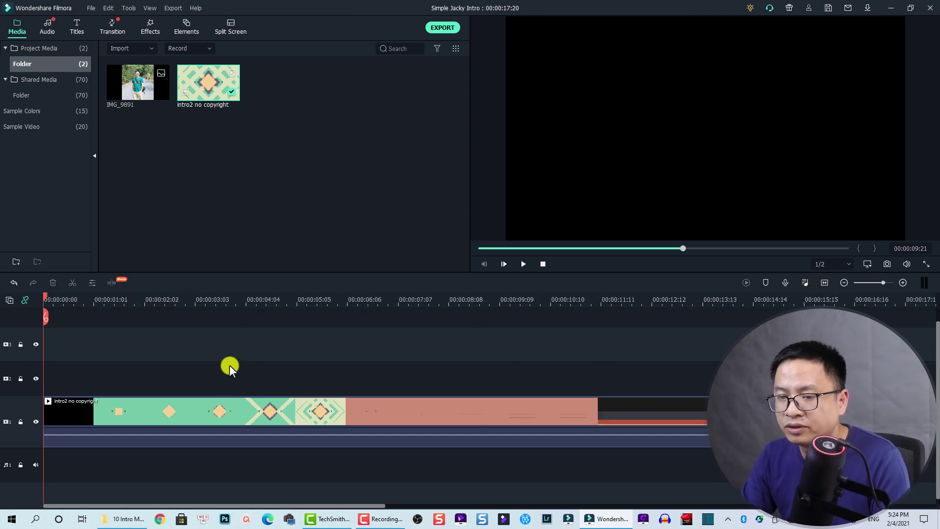
key(space)
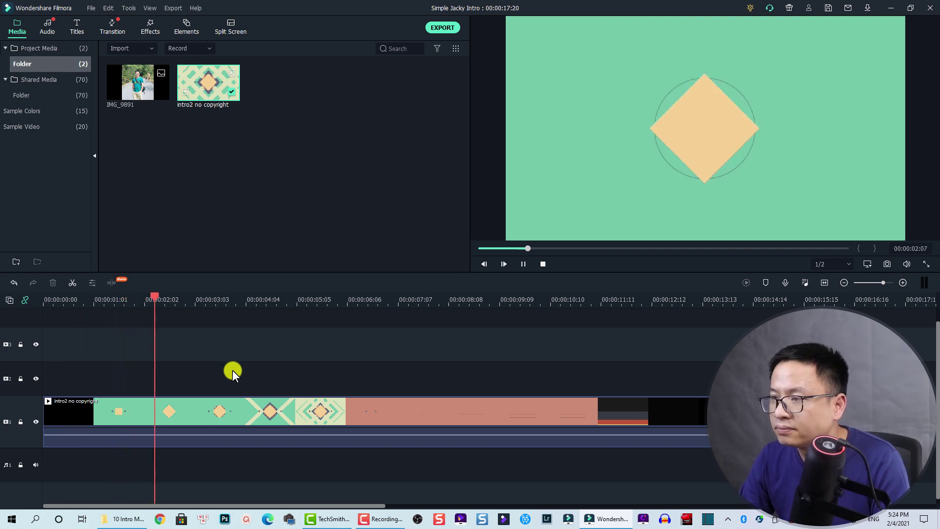
key(space)
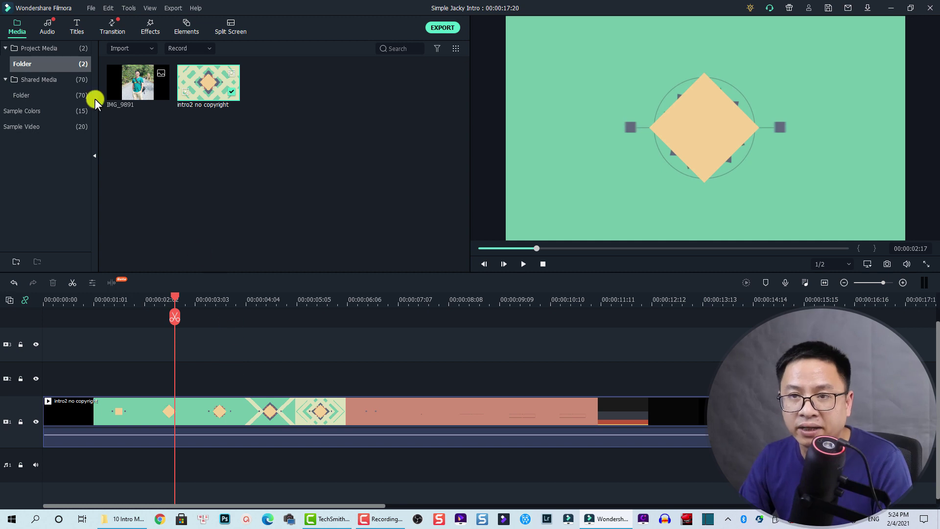
click(46, 27)
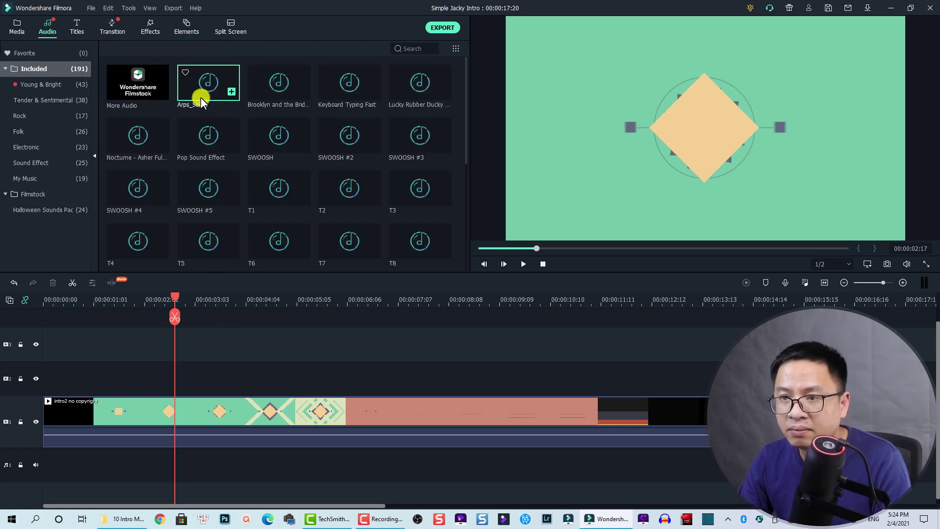
Add the Arps_Solina music to the audio track and trim it to end with the background.
drag(201, 97, 40, 461)
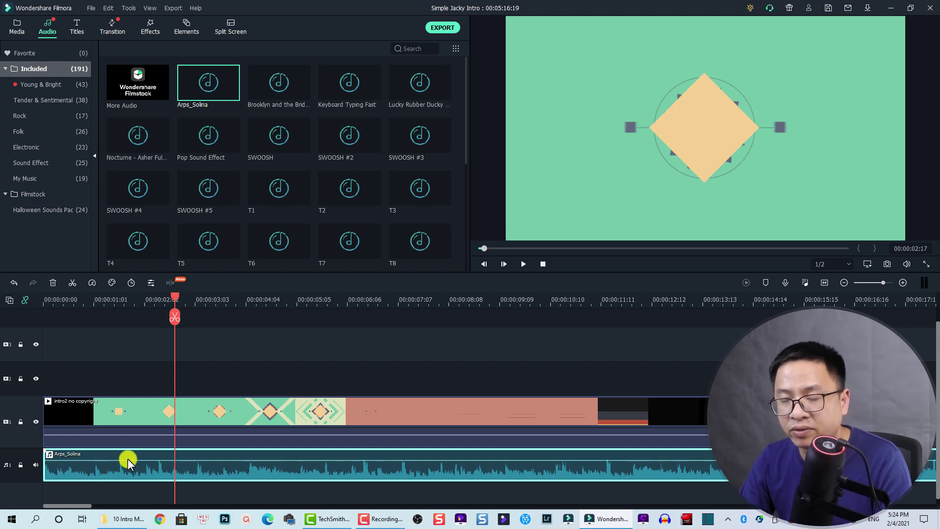
click(654, 306)
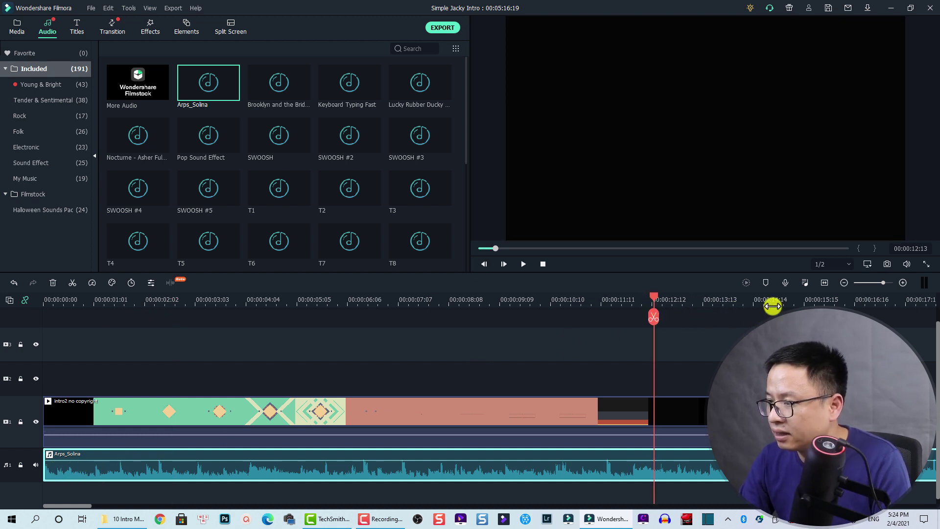
click(825, 283)
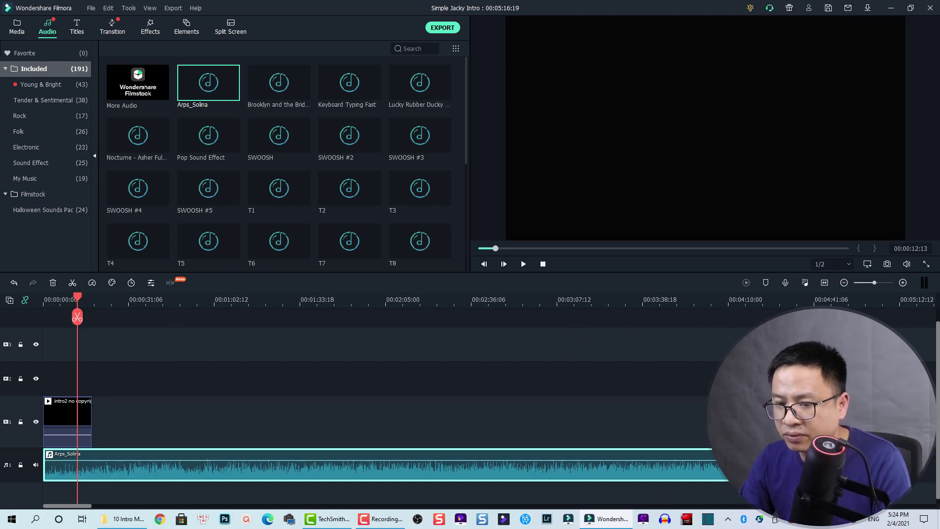
drag(728, 468, 91, 469)
Set the playhead near 00:00:14:09 and trim the intro2 background clip's end back.
key(ctrl+equal)
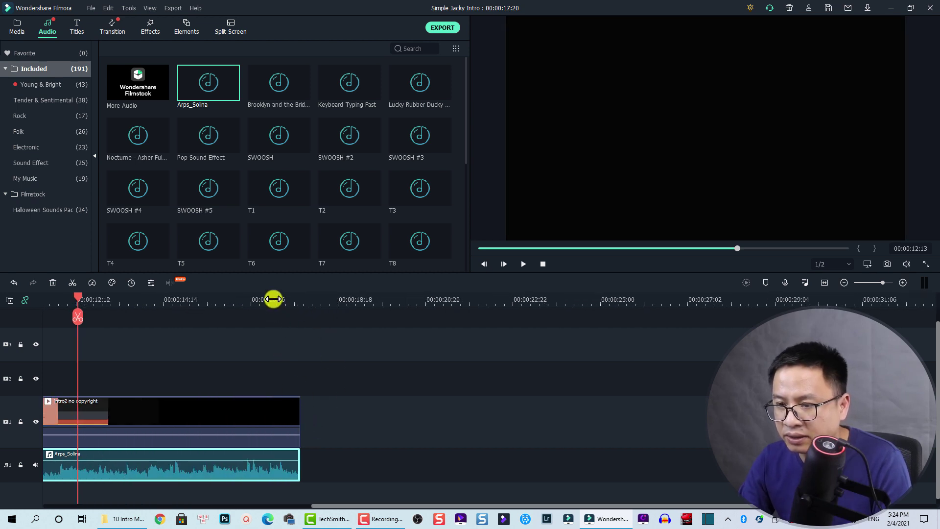
click(308, 299)
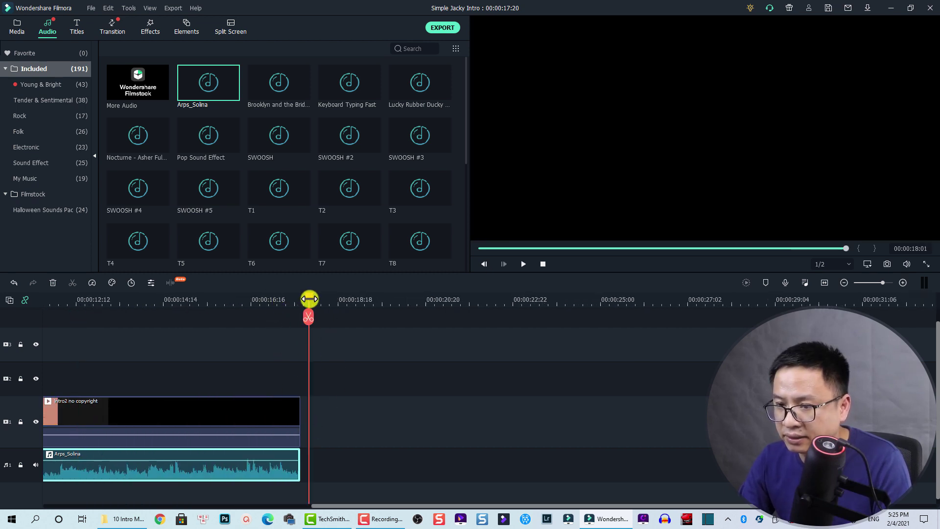
click(301, 296)
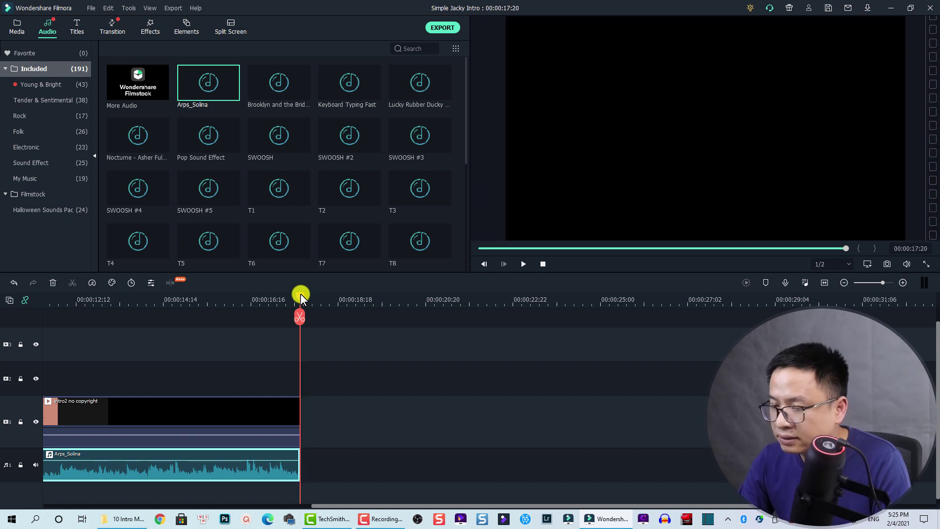
click(172, 299)
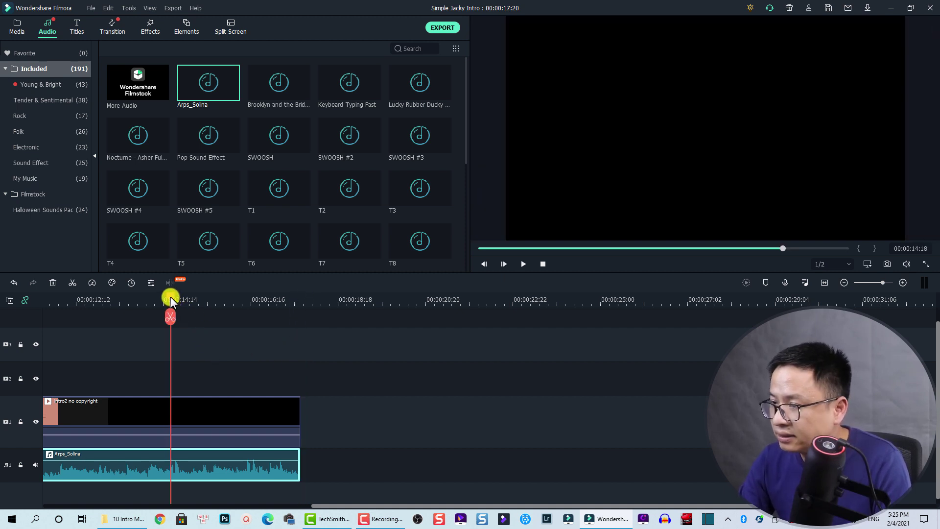
drag(170, 296, 155, 295)
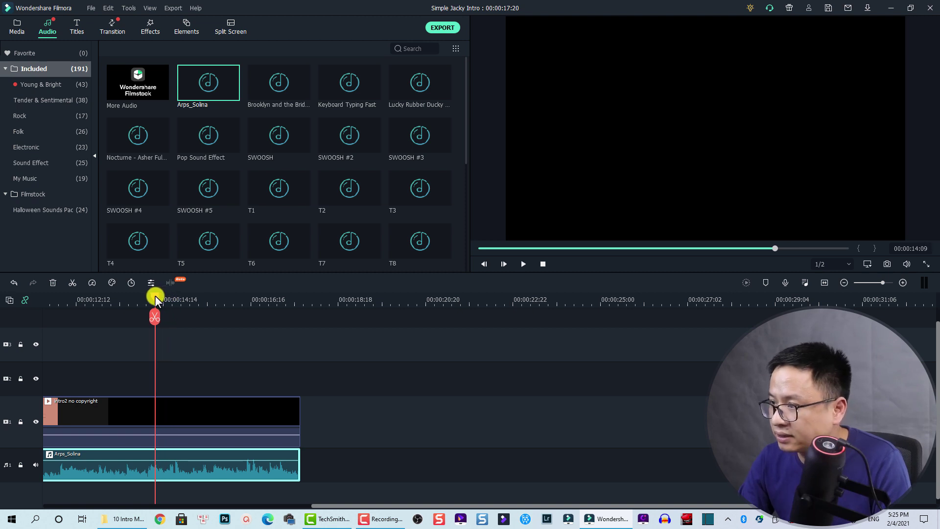
click(220, 424)
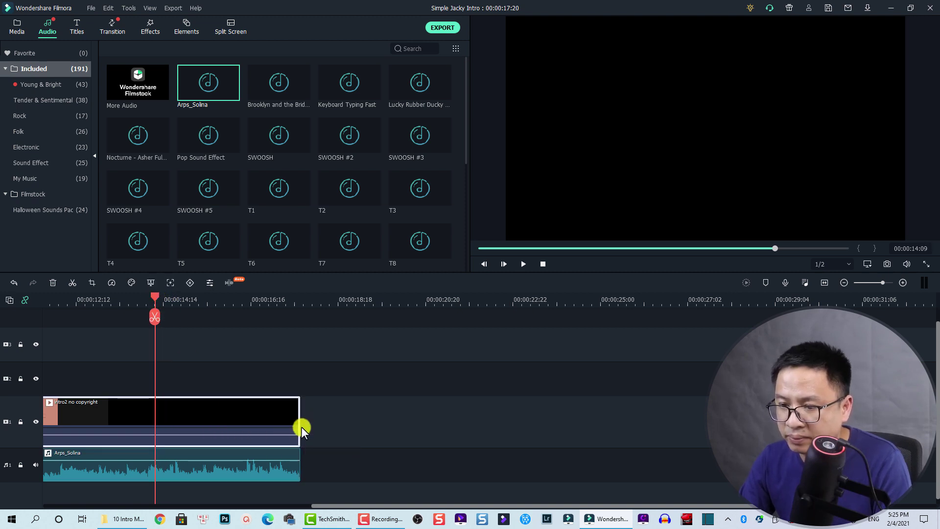
drag(300, 425, 110, 410)
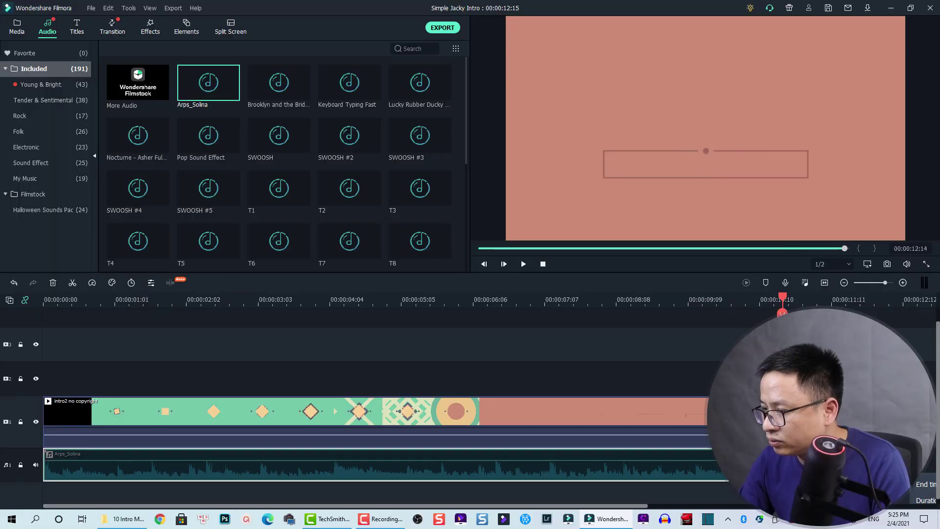
Preview the background with Arps_Solina from the start to about 00:00:09:19, then replay it.
click(387, 465)
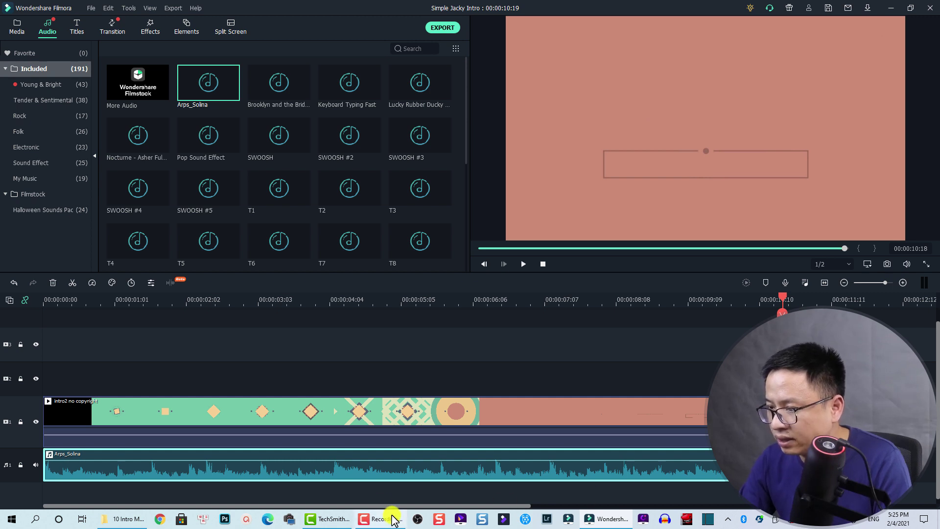
click(46, 305)
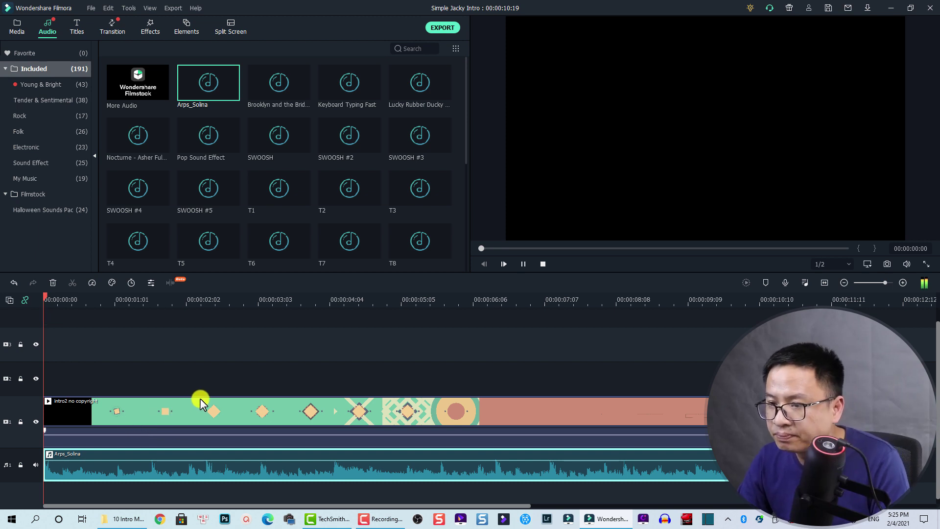
key(space)
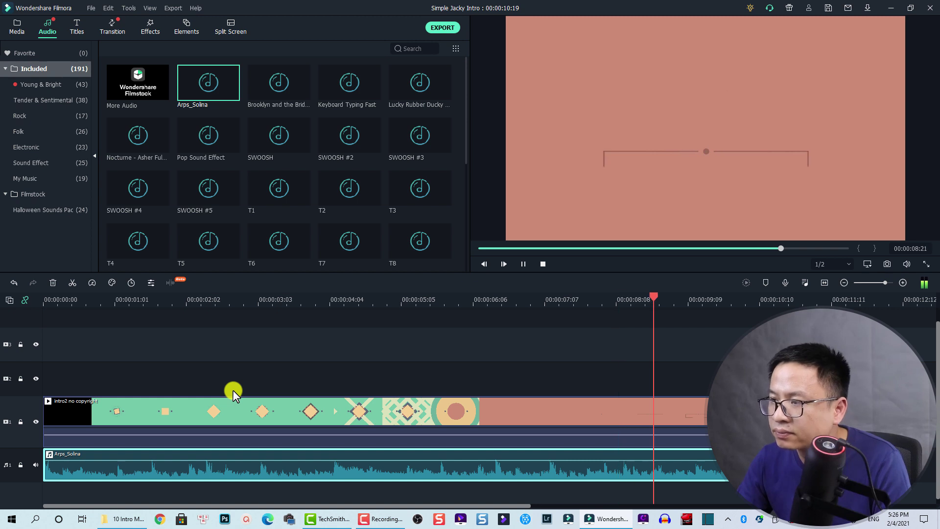
key(space)
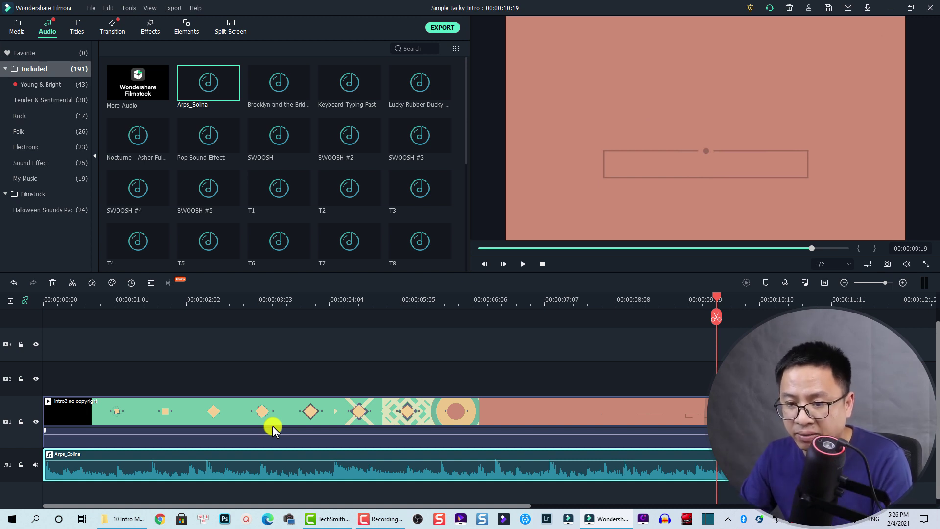
click(92, 300)
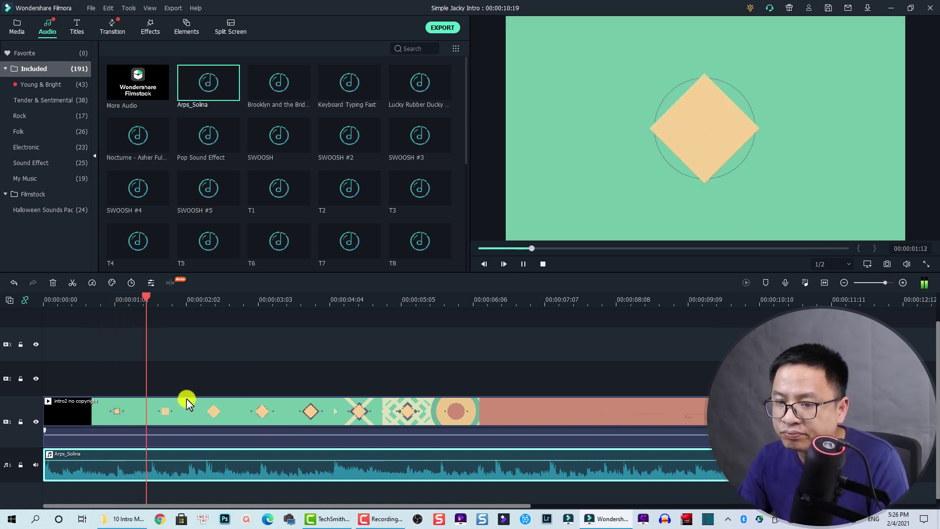
key(space)
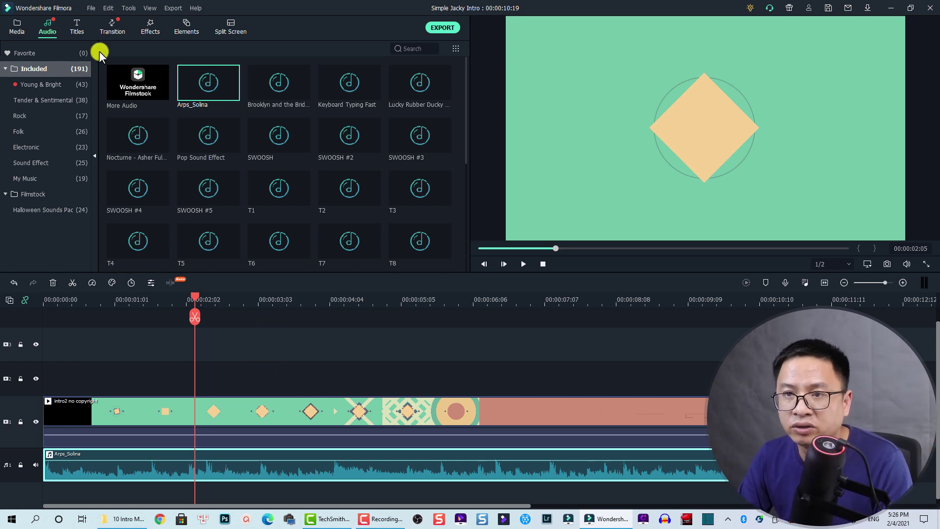
Place the New Concept title New Title 24 on track 2 at the playhead.
click(78, 28)
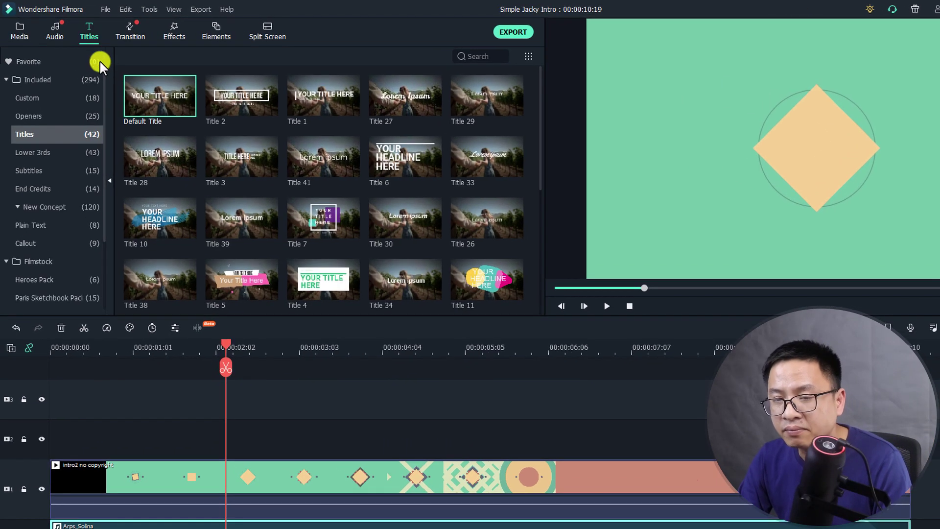
click(30, 209)
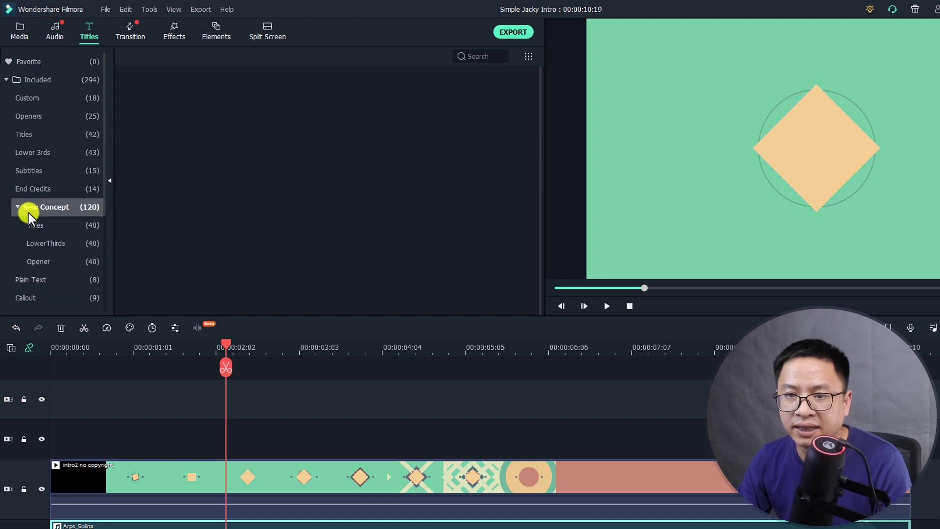
click(35, 227)
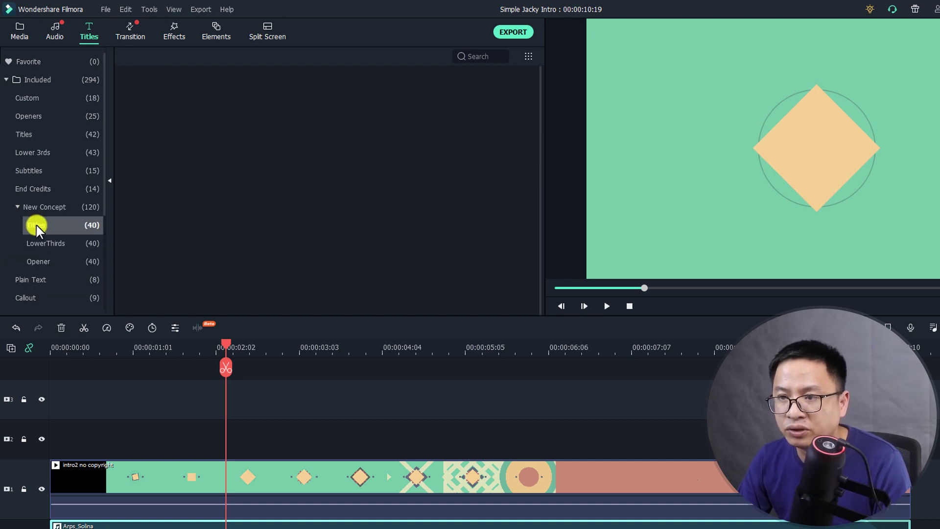
mouse_move(212, 223)
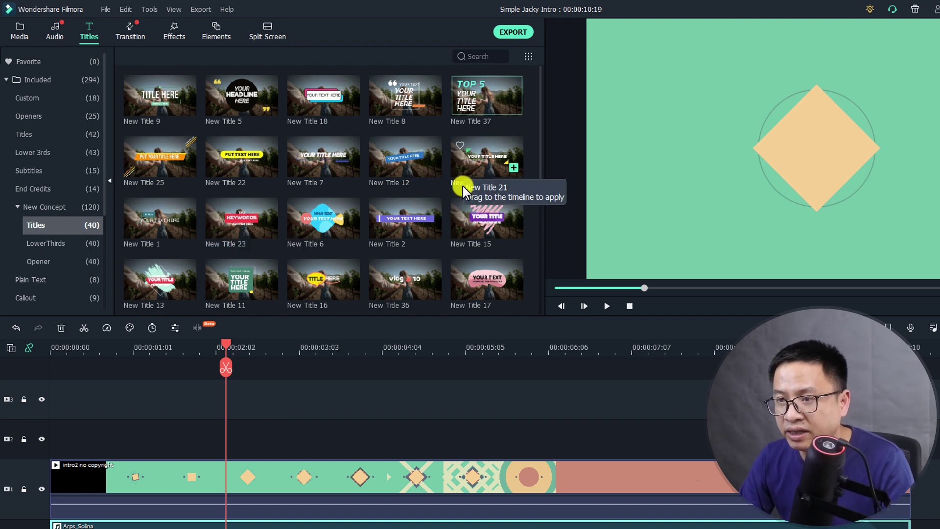
scroll(486, 175, down, 4)
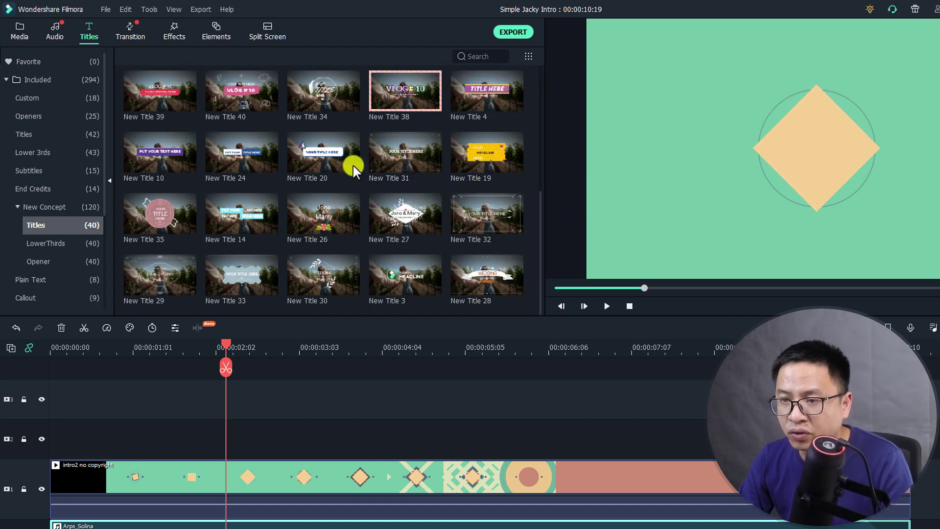
click(236, 163)
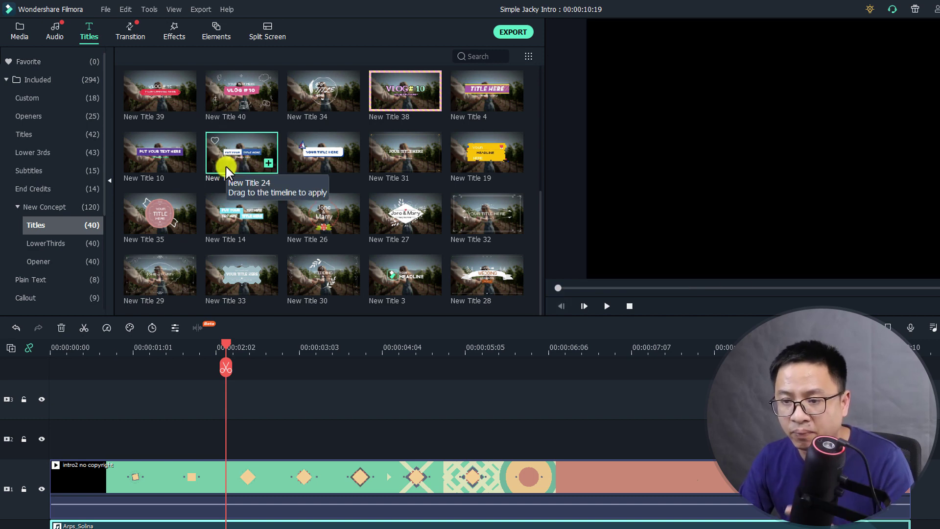
drag(229, 168, 218, 438)
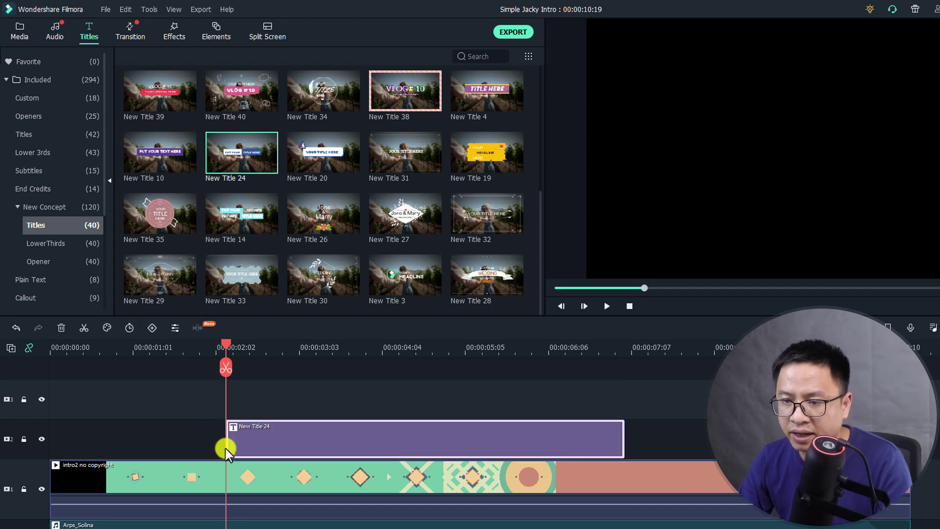
Preview the New Title 24 animation and bring up the title clip's context menu.
click(161, 352)
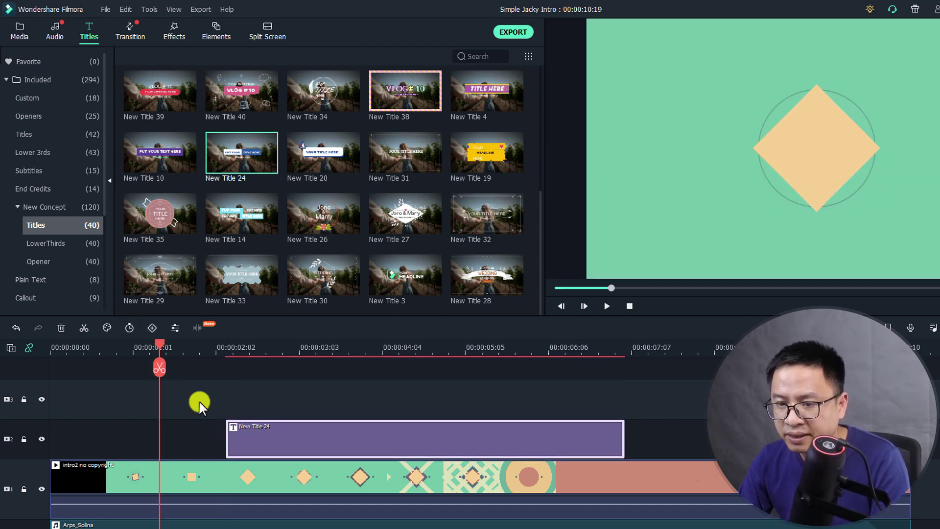
key(space)
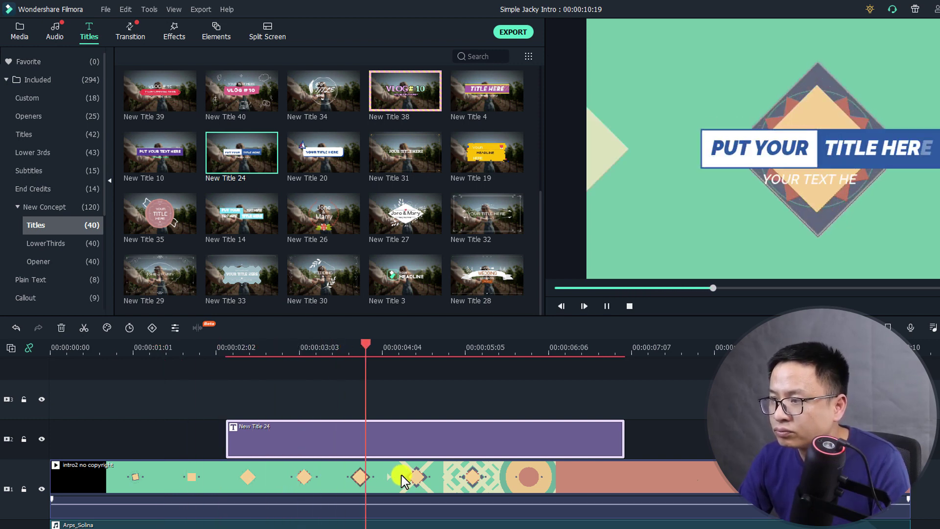
key(space)
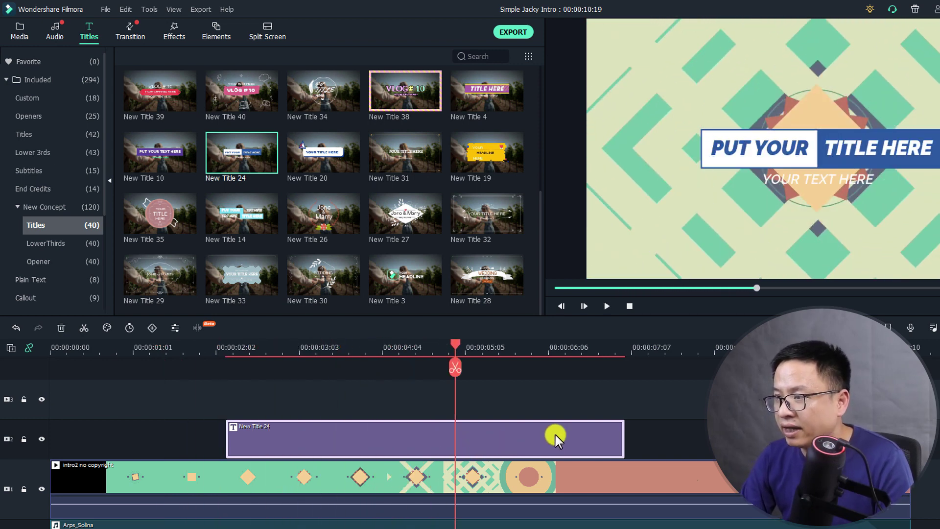
click(818, 184)
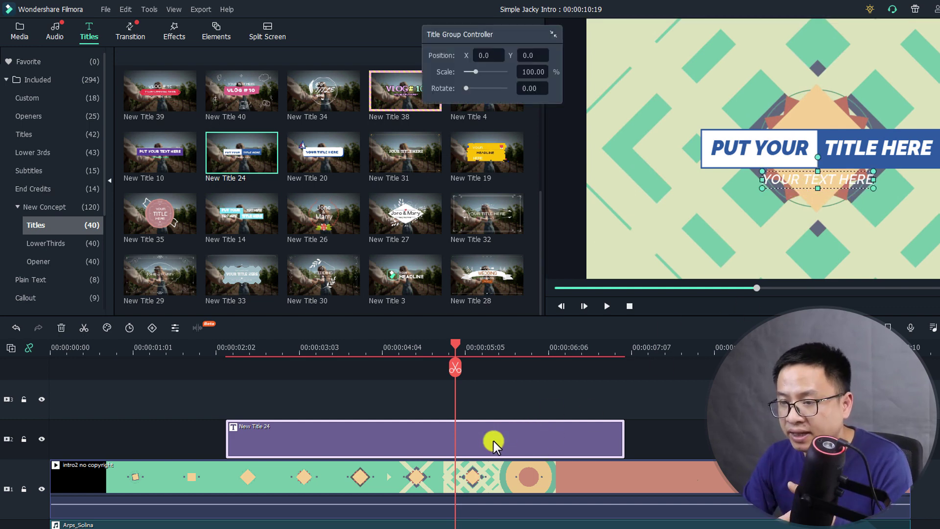
right_click(390, 439)
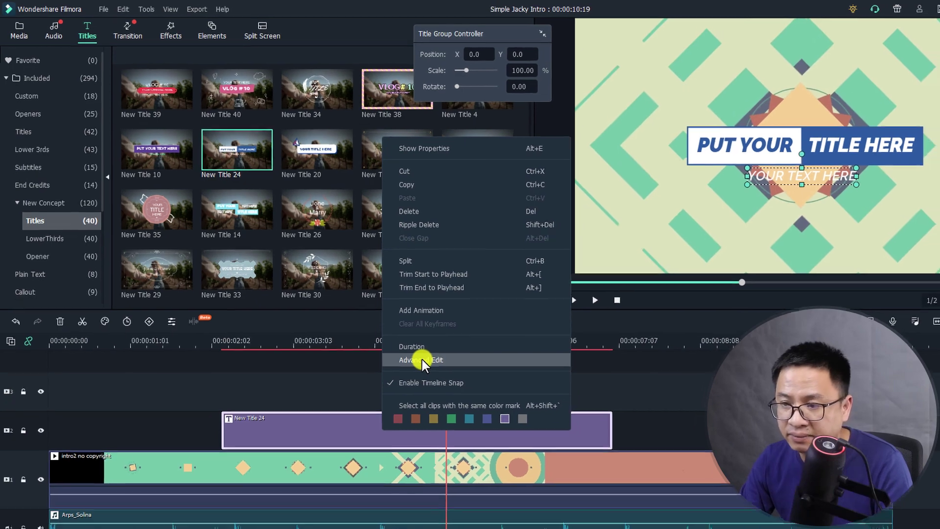
In Advanced Edit, delete the YOUR TEXT HERE subtitle layer and preview the title.
click(431, 367)
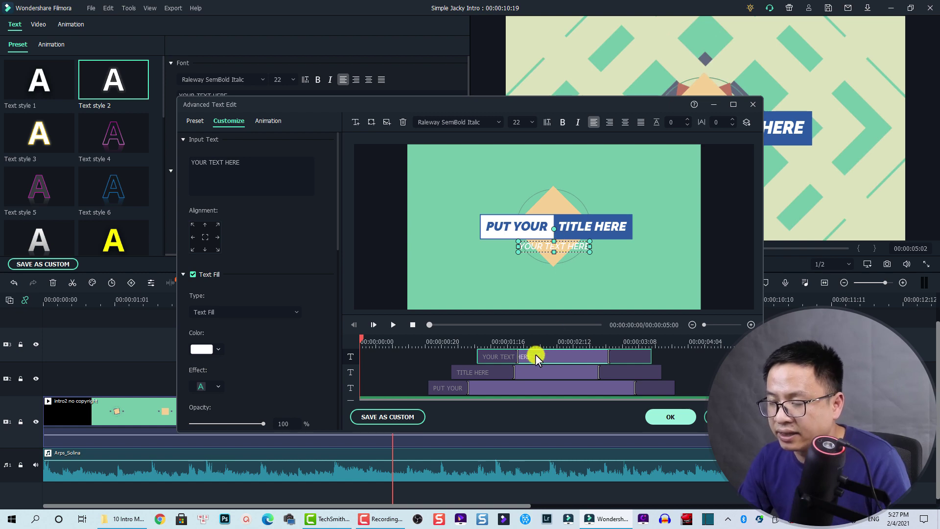
click(403, 121)
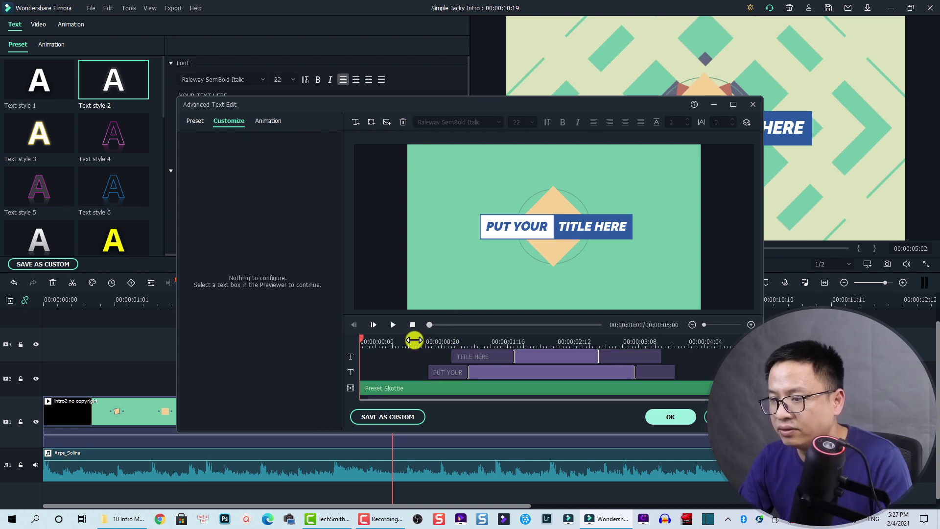
key(space)
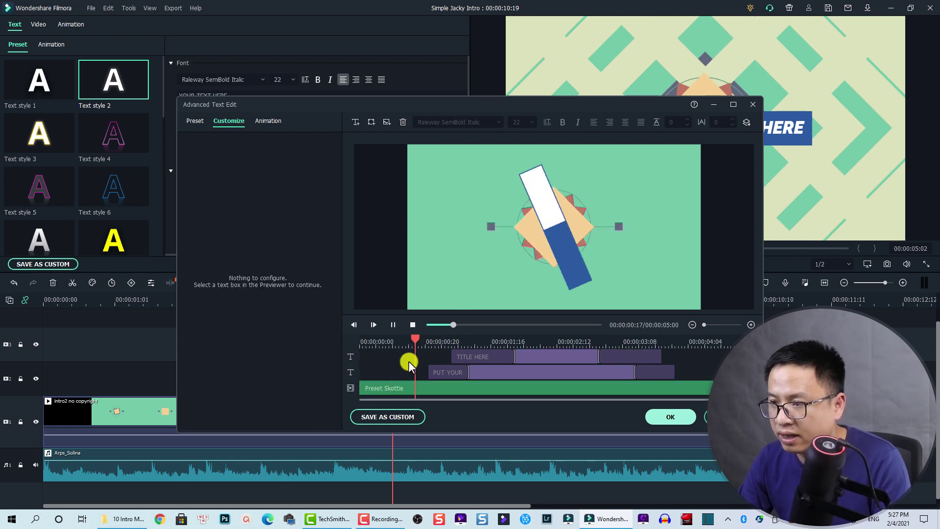
key(space)
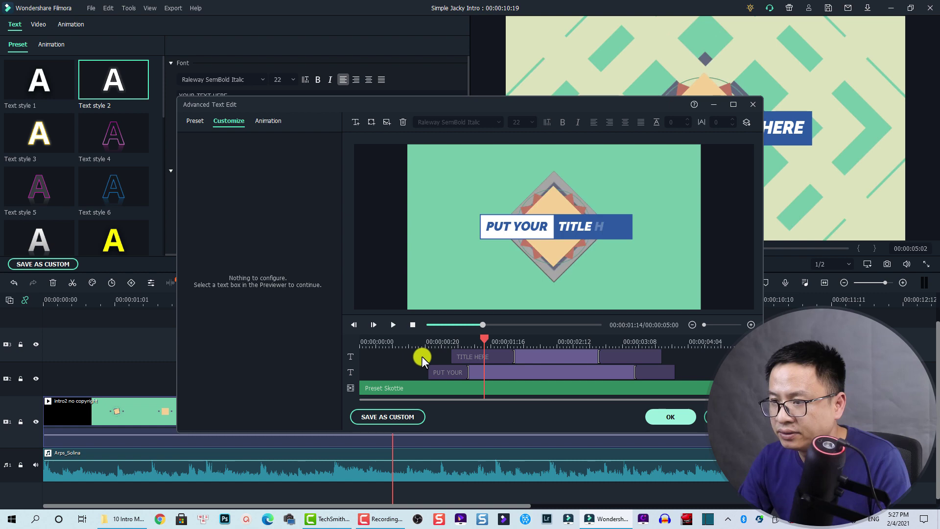
Replace PUT YOUR with the creator's first name and TITLE HERE with the surname.
click(539, 359)
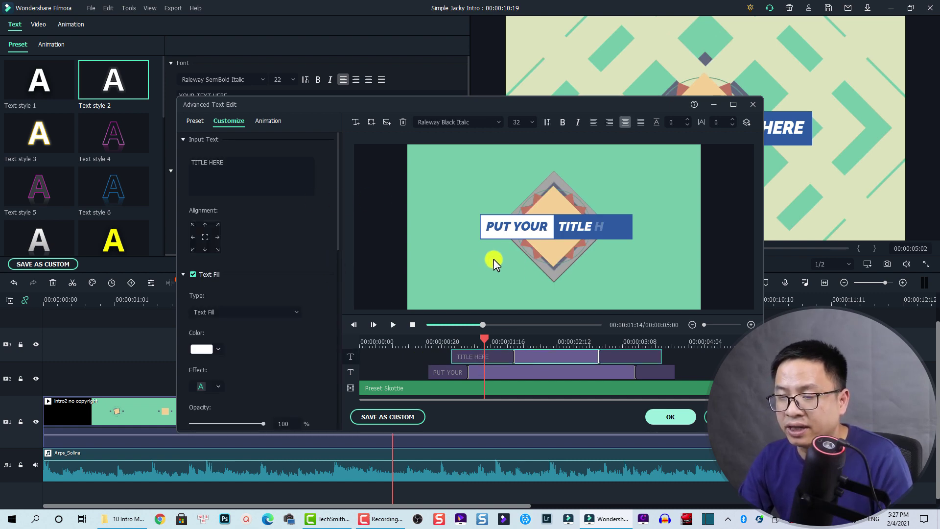
click(498, 372)
click(265, 181)
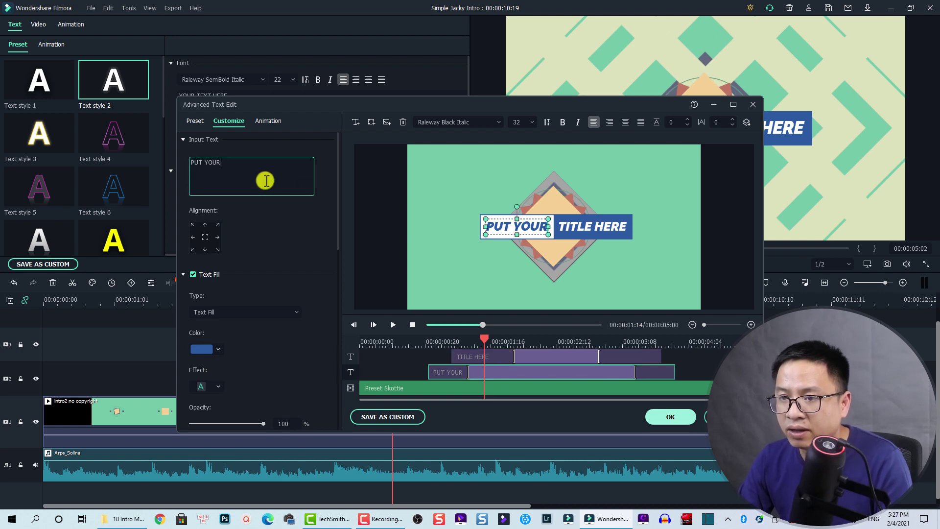
key(ctrl+a)
text(Jacky)
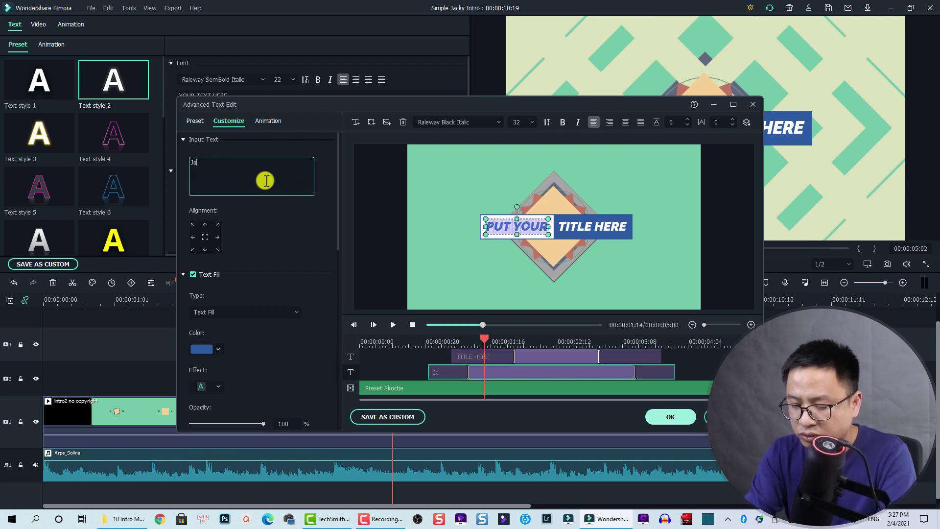
click(585, 224)
click(245, 157)
key(ctrl+a)
text(Nguyen)
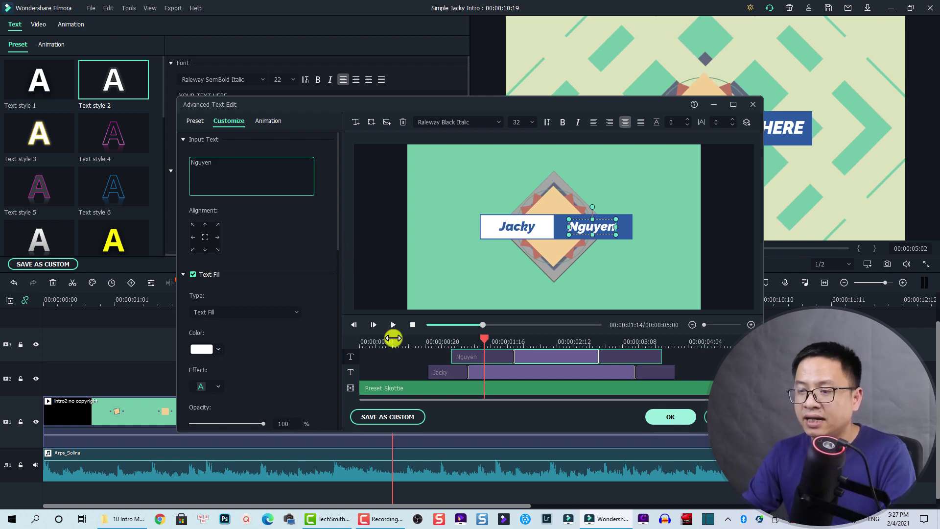
click(387, 342)
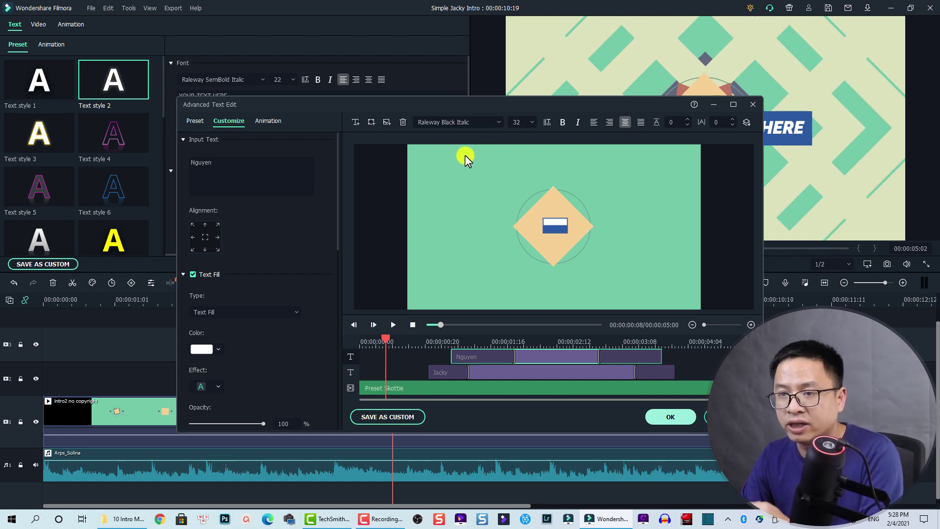
Replay the edited name animation in the editor preview, then apply the text edits.
drag(387, 338, 370, 342)
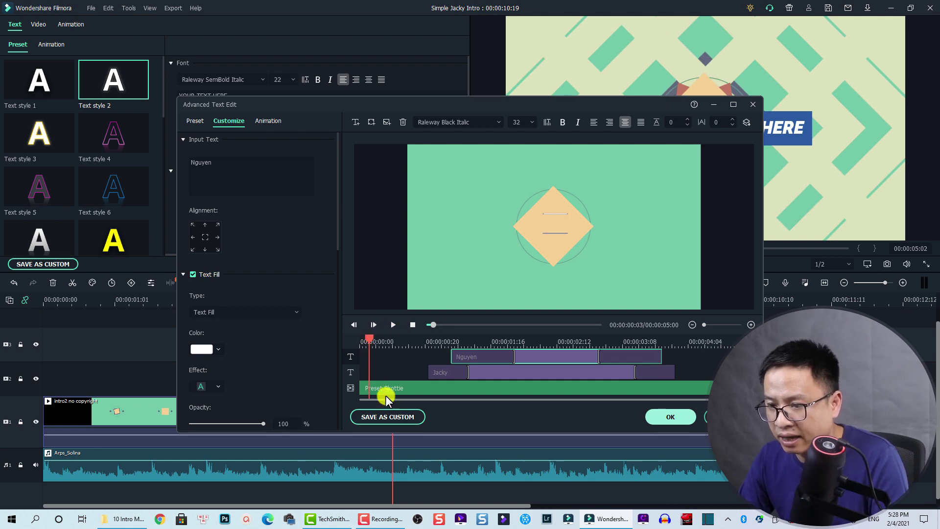
key(space)
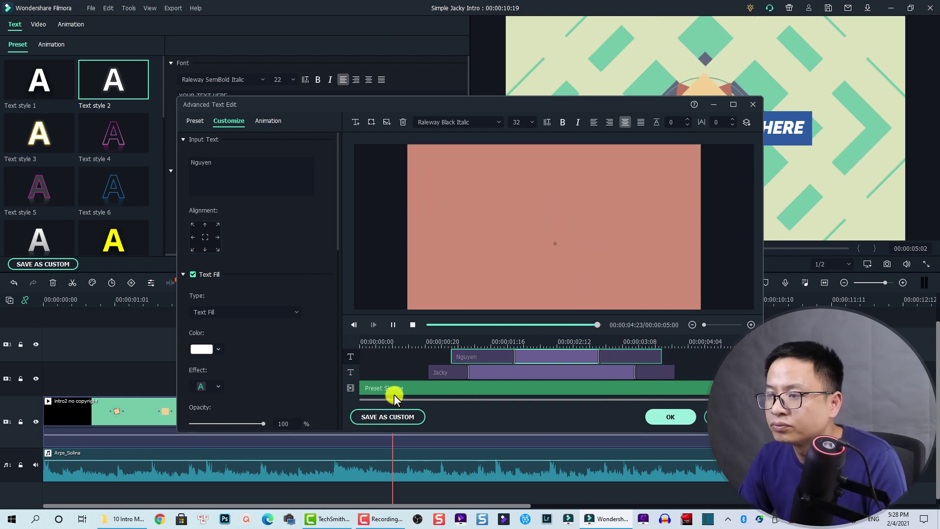
key(space)
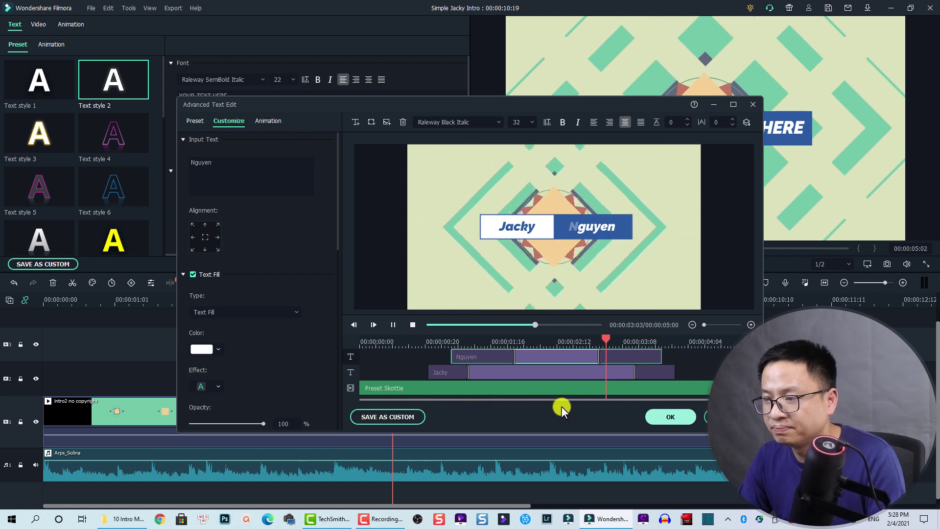
key(space)
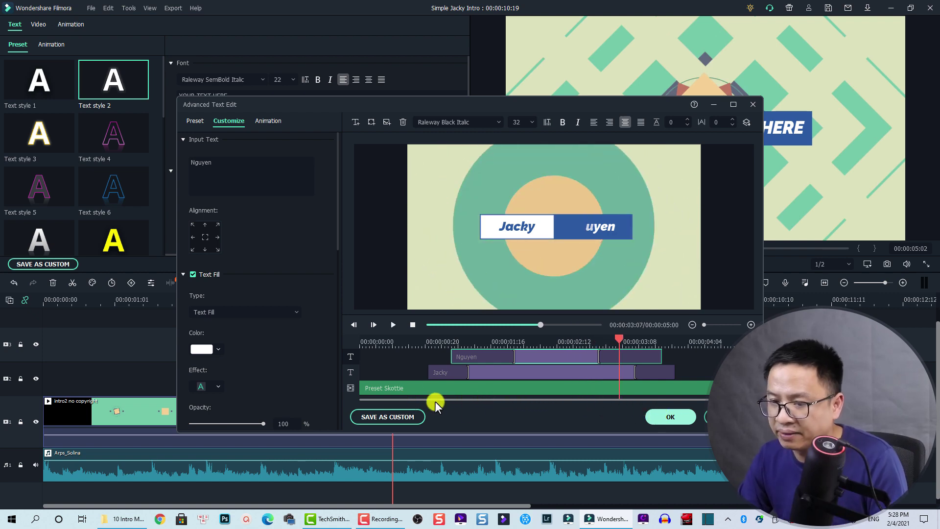
key(Return)
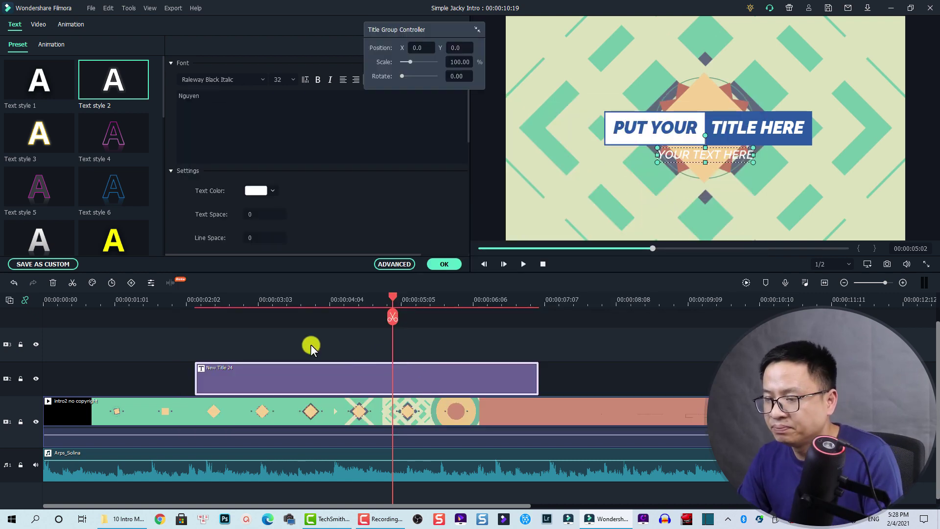
Review the title in playback, park the playhead at its end (00:00:07:05), and confirm the edits.
click(118, 297)
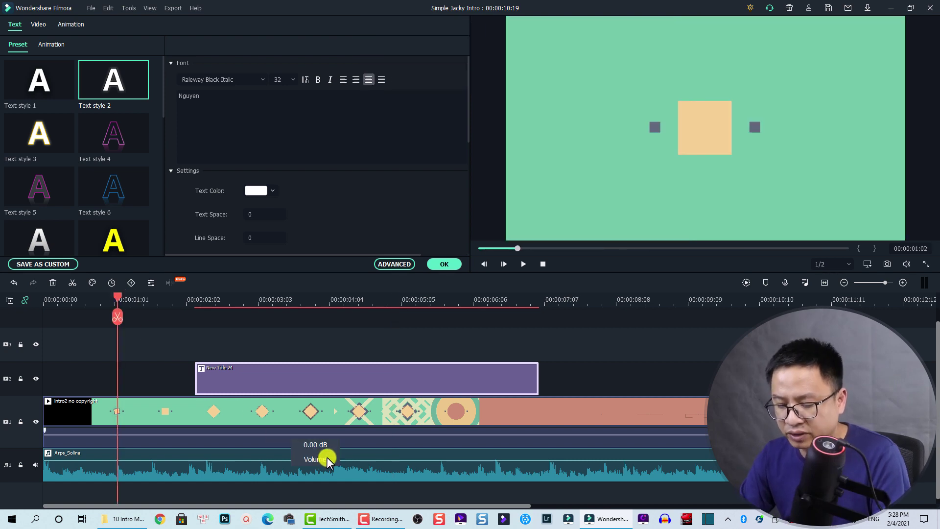
key(space)
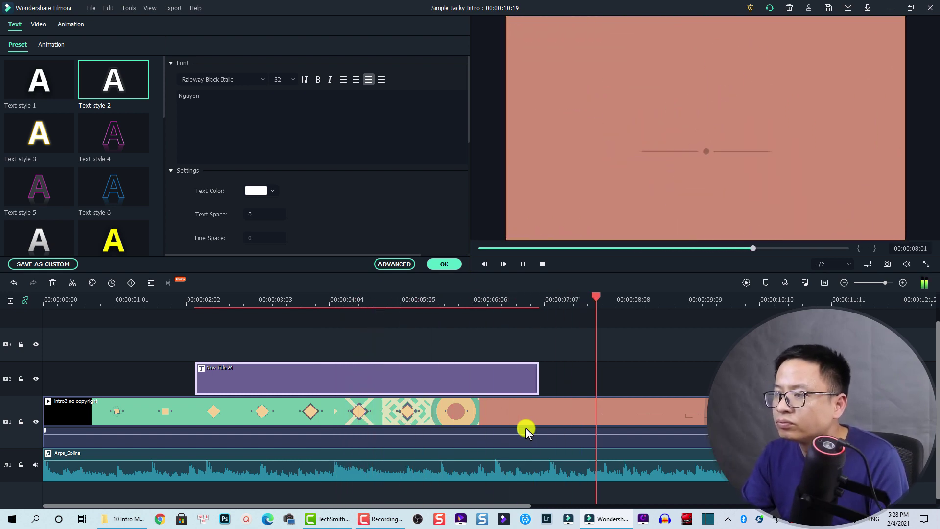
key(space)
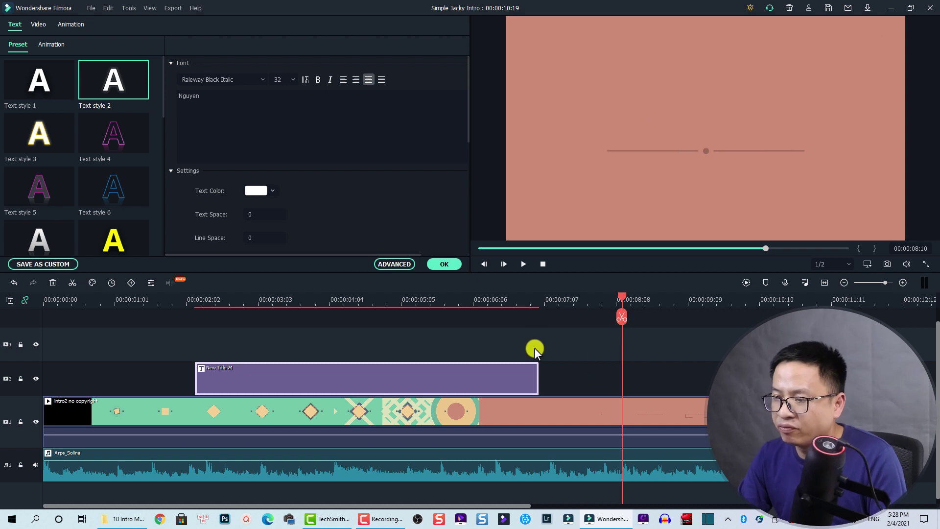
click(535, 300)
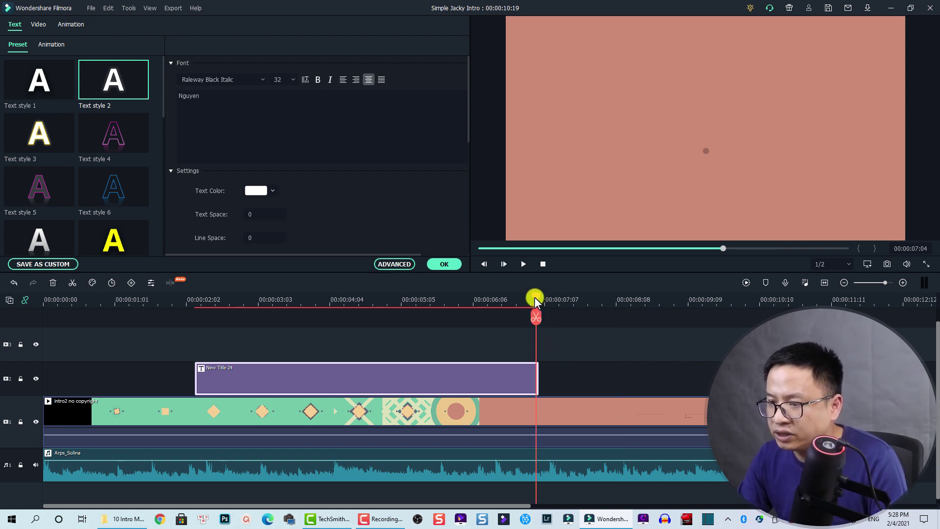
drag(536, 300, 539, 300)
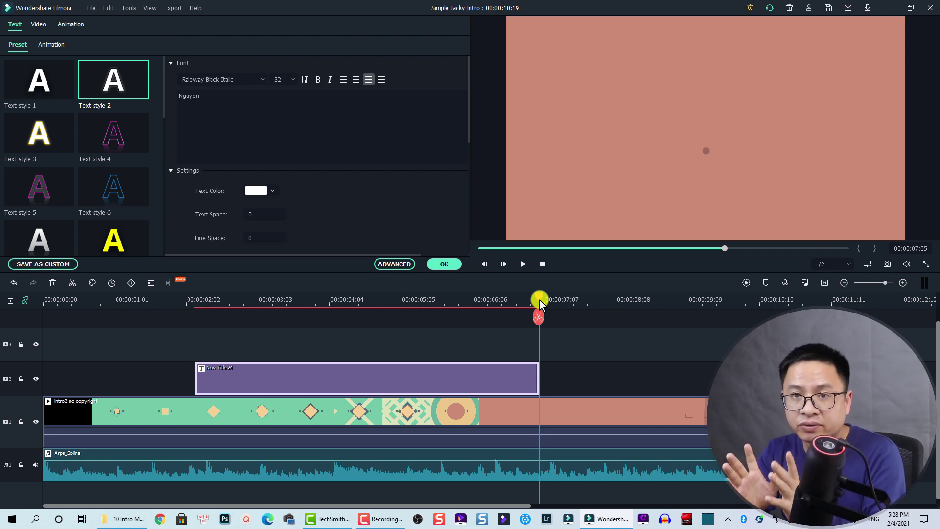
click(444, 264)
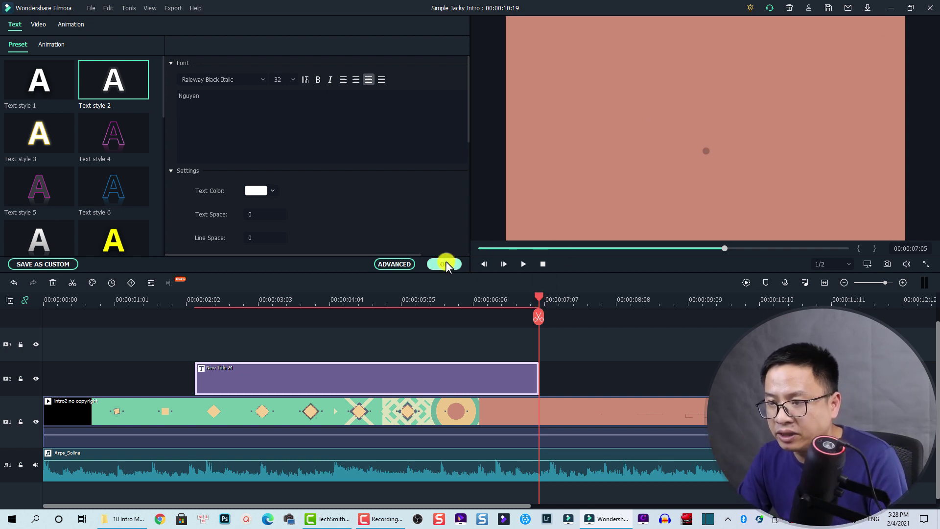
click(20, 30)
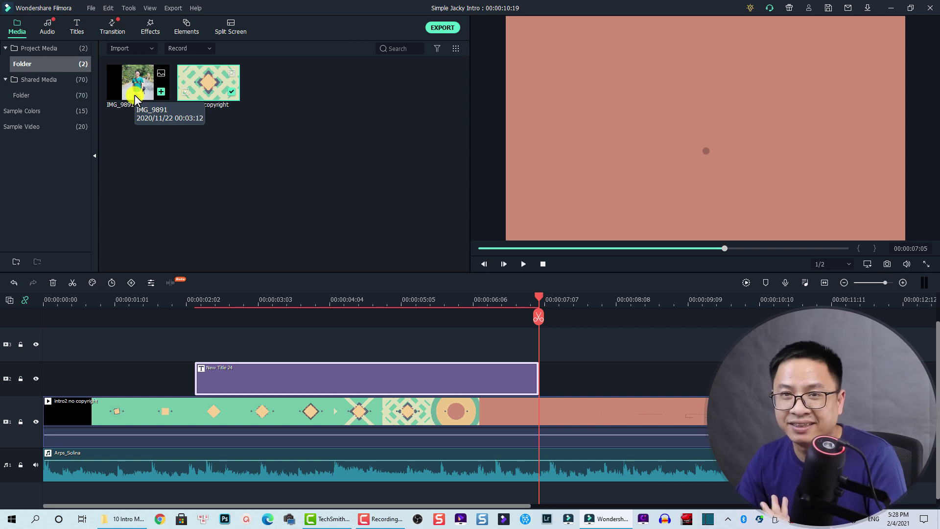
Put IMG_9891 on track 3 after the title and crop it to 1690 x 1458 with a Custom ratio.
drag(134, 95, 563, 362)
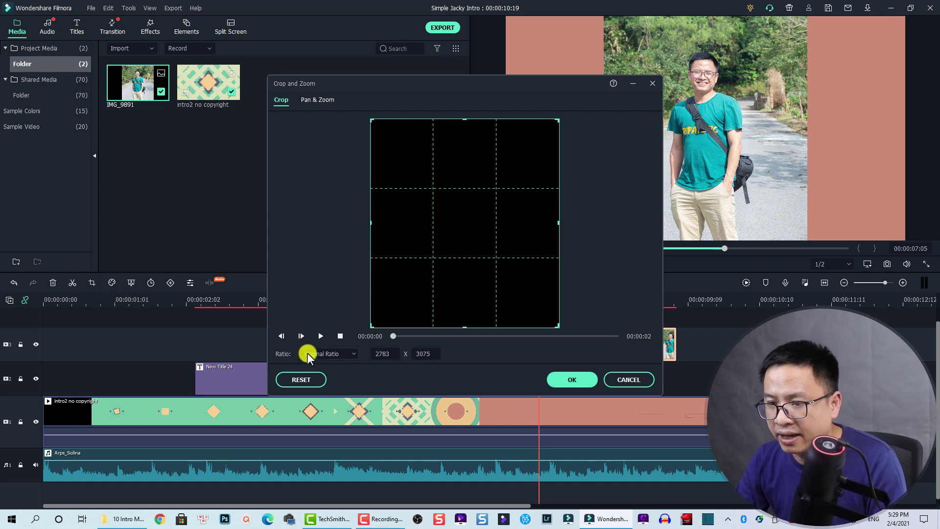
click(313, 355)
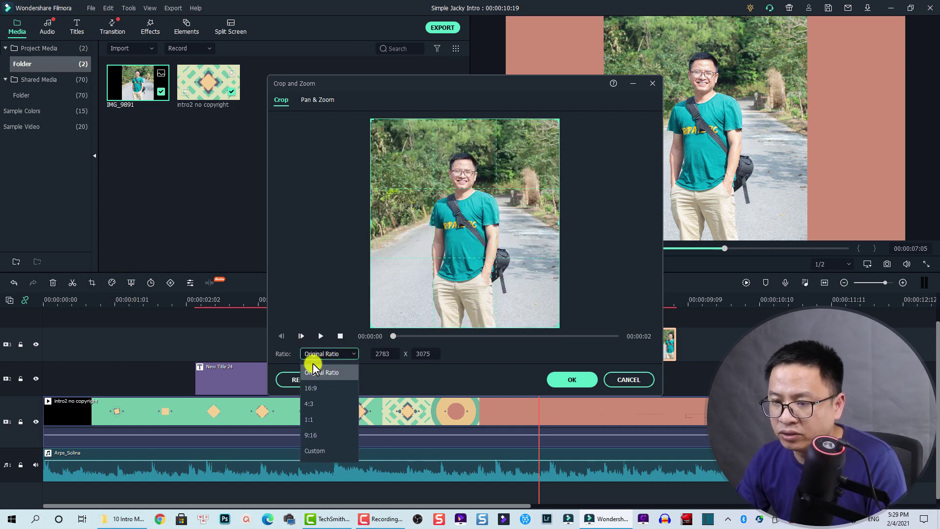
click(315, 451)
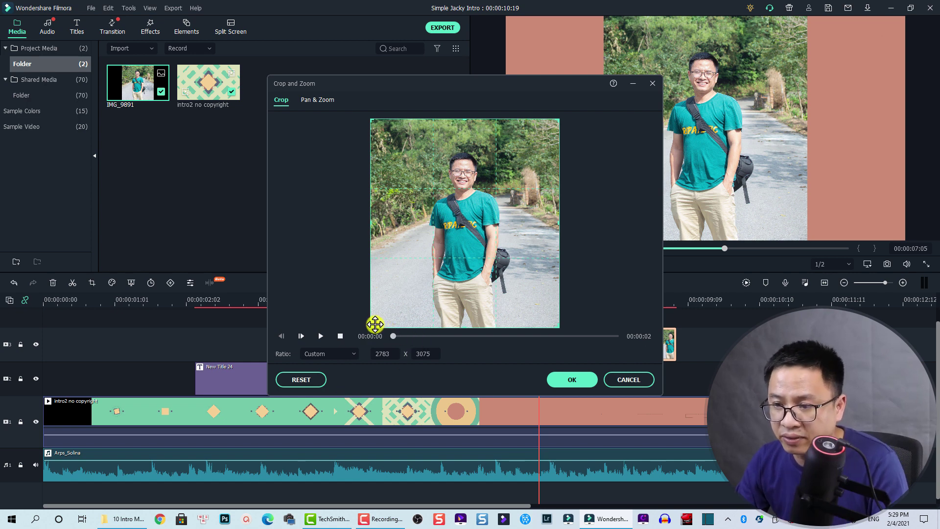
drag(372, 326, 383, 237)
drag(557, 183, 533, 179)
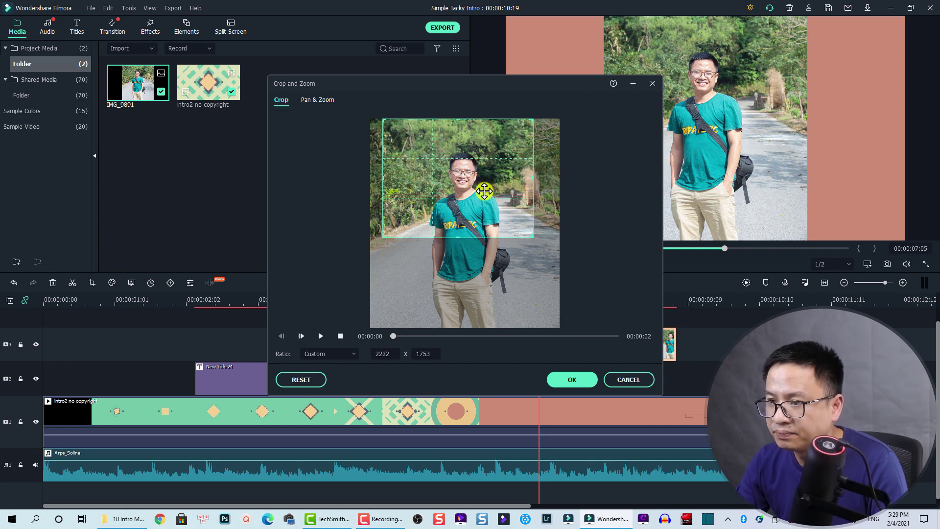
drag(383, 235, 407, 234)
drag(534, 120, 520, 136)
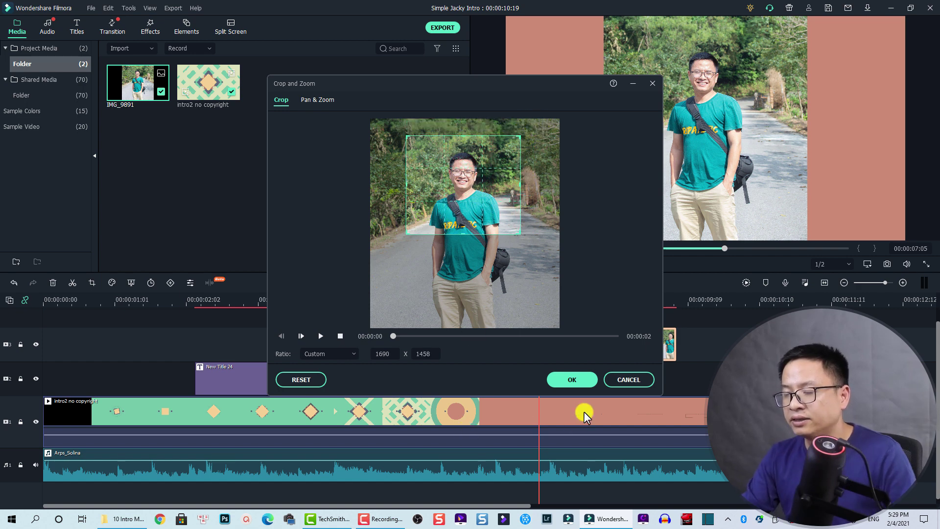
click(571, 382)
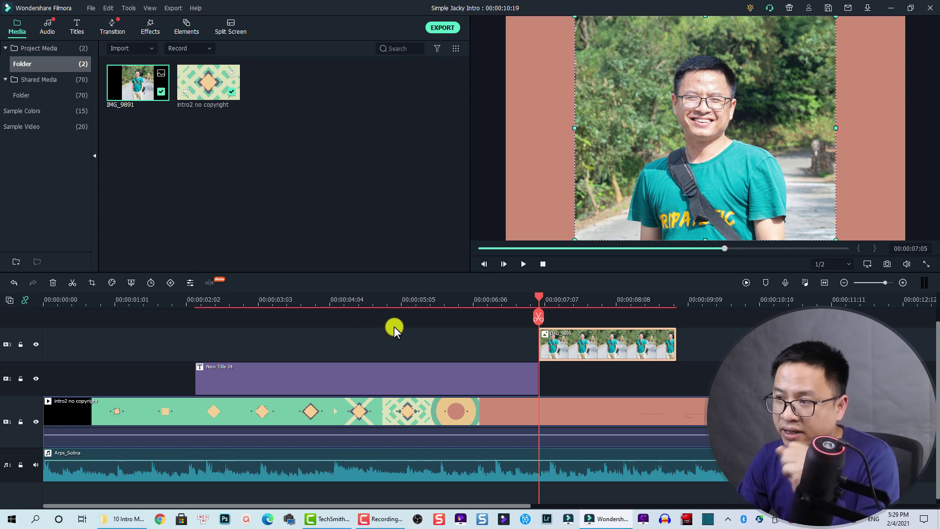
Apply the Image Mask and Border utility effects to the IMG_9891 photo clip.
click(152, 26)
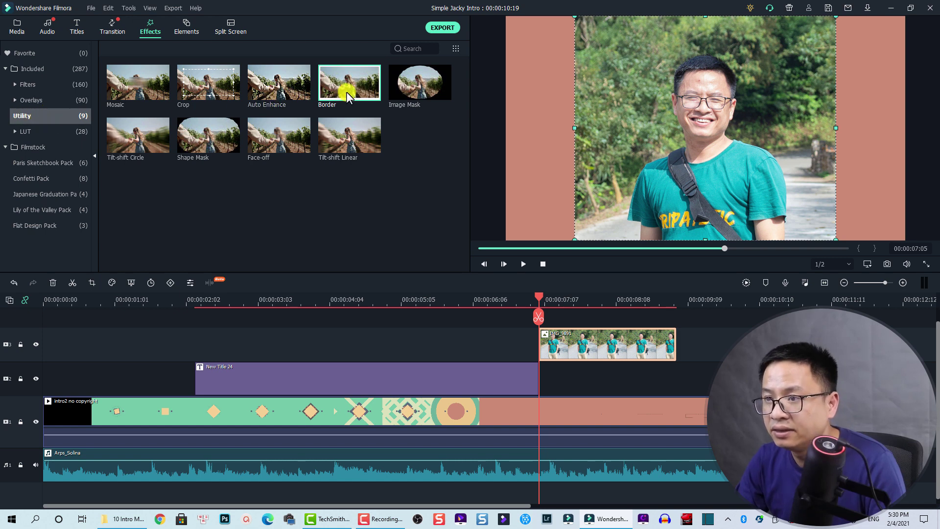
drag(414, 100, 571, 334)
drag(572, 333, 571, 333)
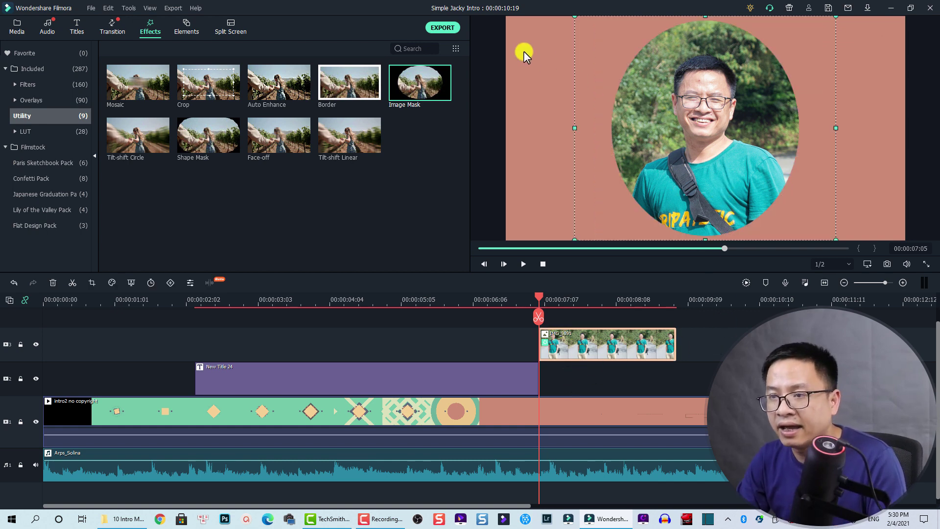
drag(340, 84, 555, 344)
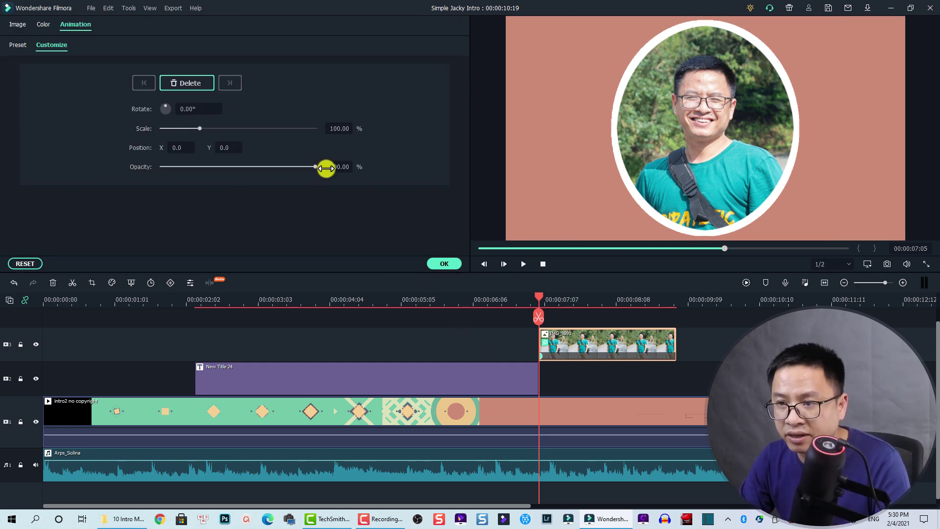
Keyframe the photo's opacity from 0 at its start to 100 a few frames later.
click(337, 167)
text(0)
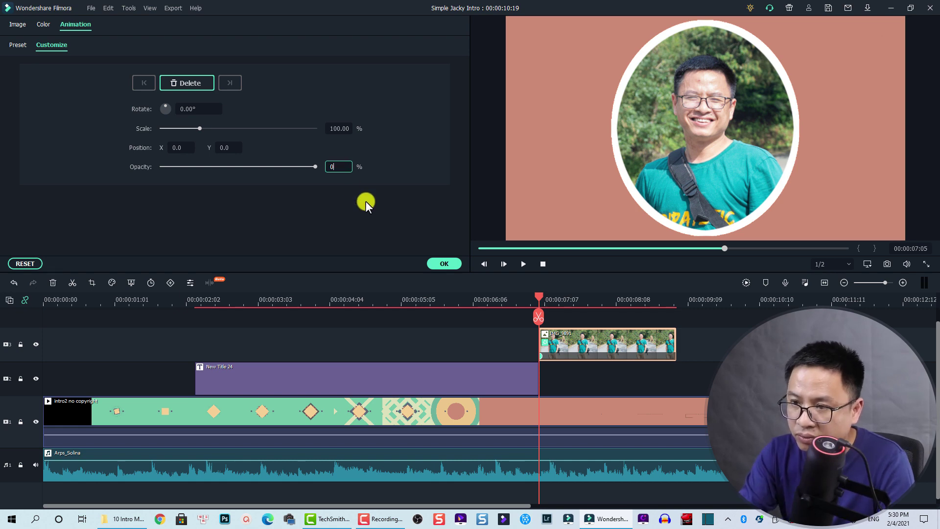
key(Return)
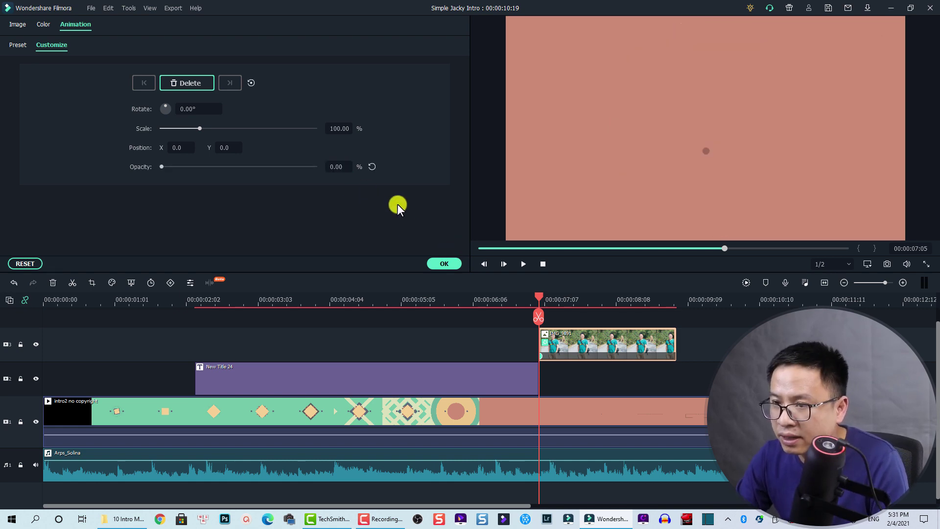
click(549, 306)
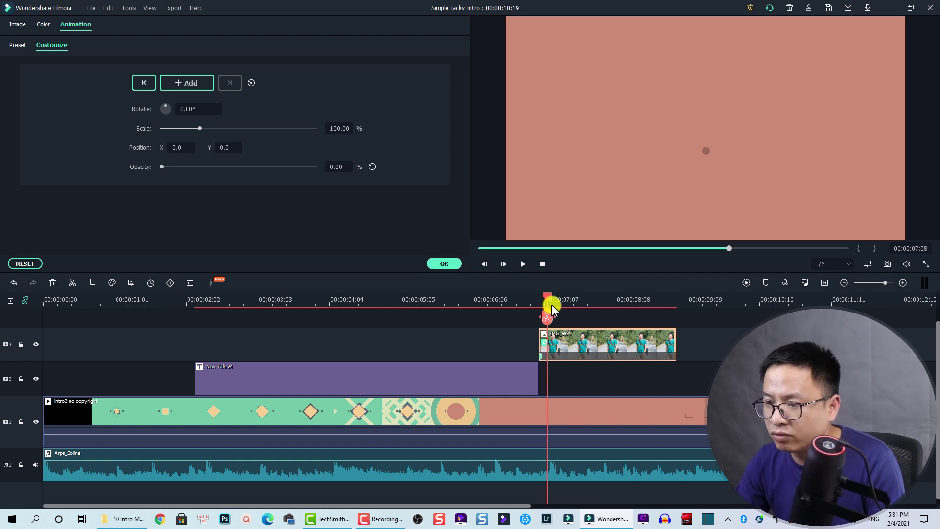
click(374, 166)
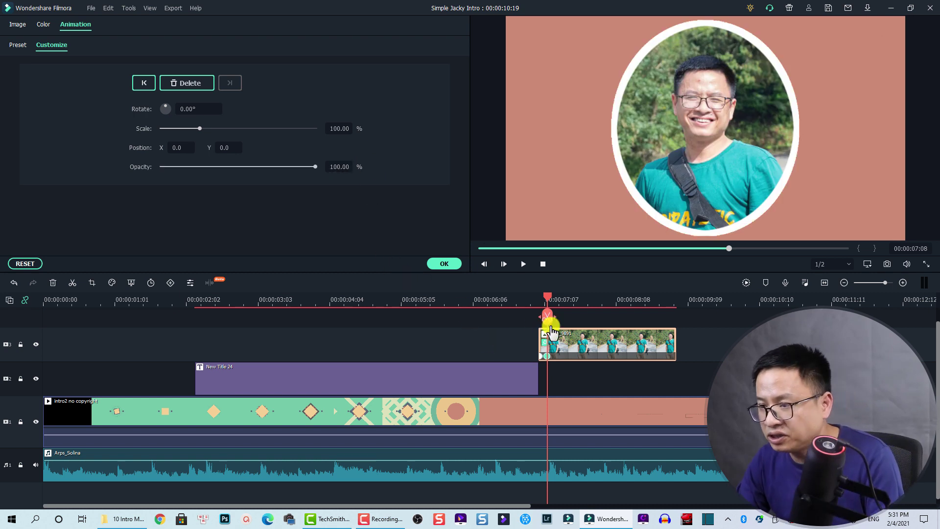
scroll(657, 304, up, 1)
scroll(656, 303, up, 2)
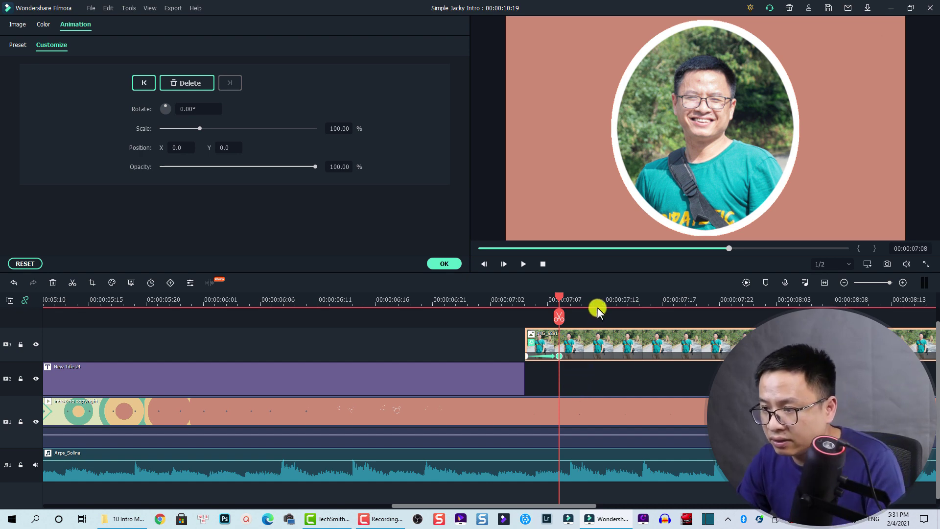
key(Right)
key(Right)
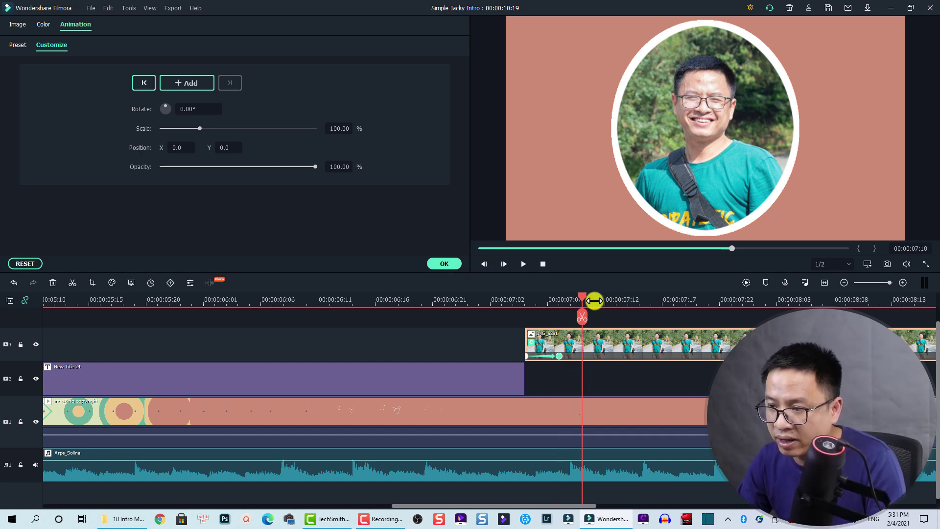
click(594, 299)
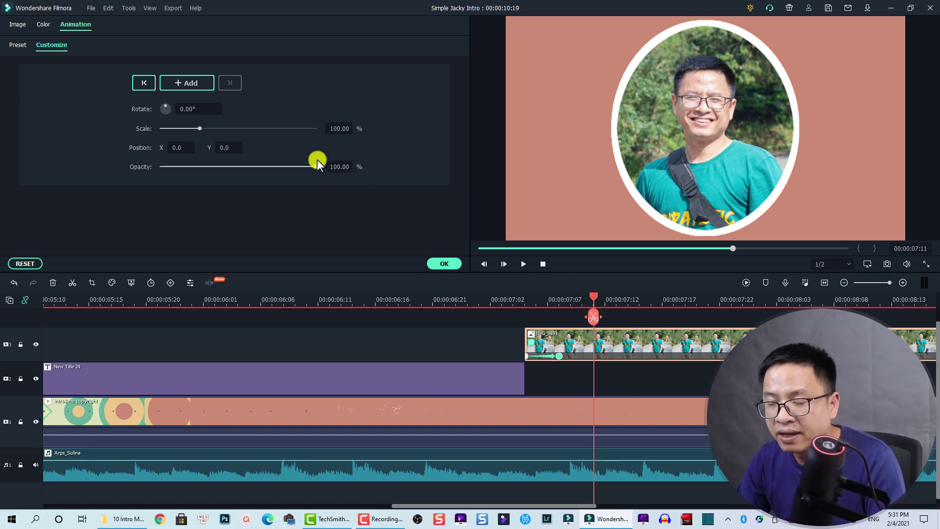
Shrink the photo's scale at the current keyframe and preview the animation.
drag(200, 127, 175, 125)
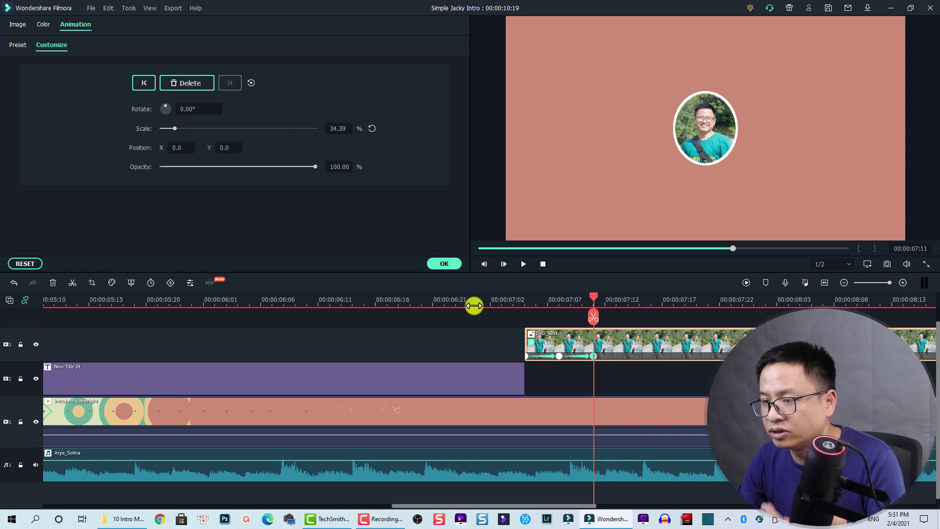
click(436, 304)
key(space)
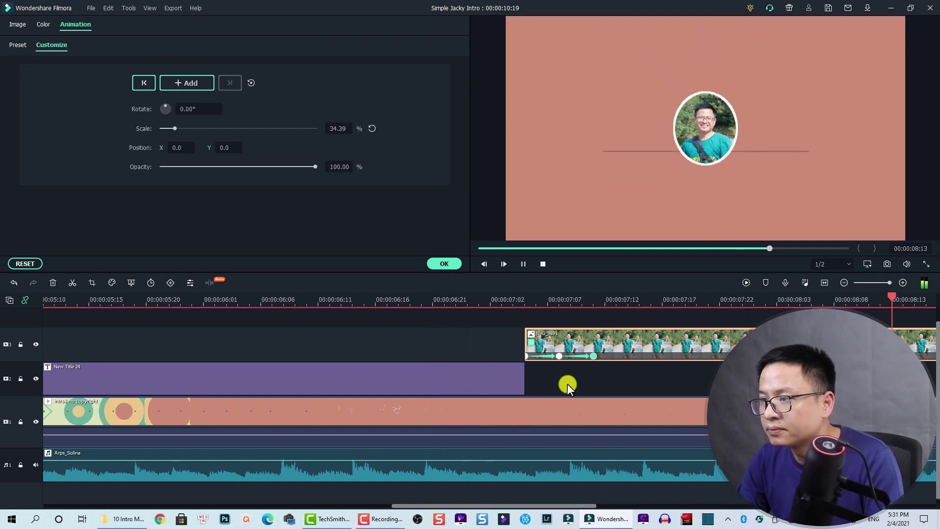
key(space)
Retime the scale keyframes so the photo reaches 34.39% at 07:14.
scroll(586, 381, right, 3)
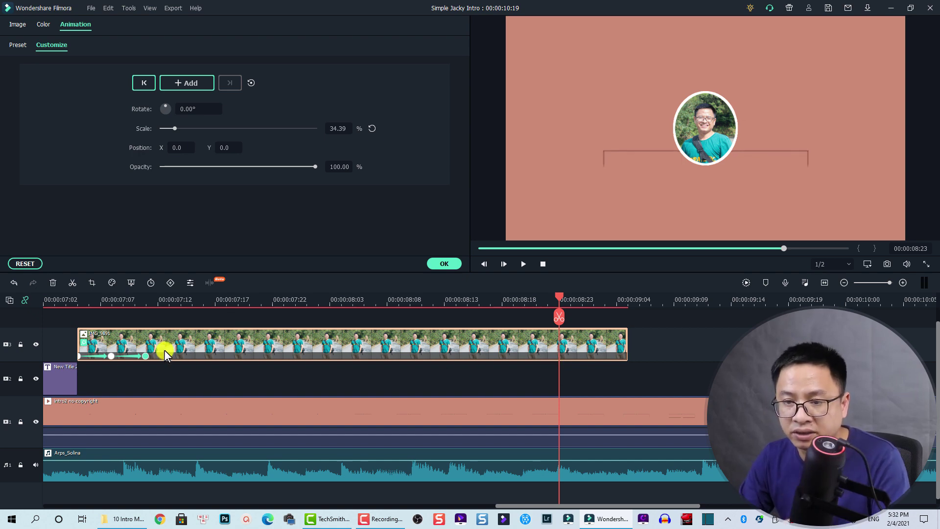
drag(148, 356, 180, 357)
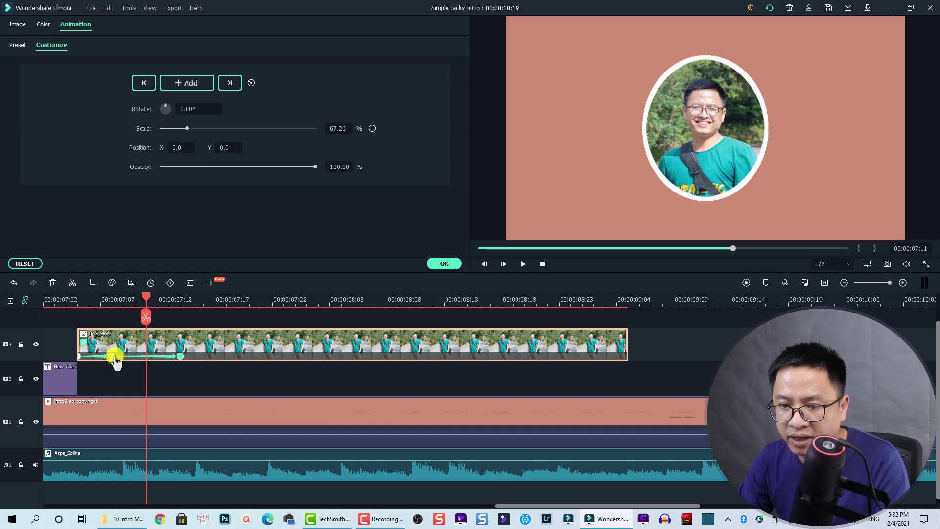
click(116, 357)
drag(122, 355, 128, 357)
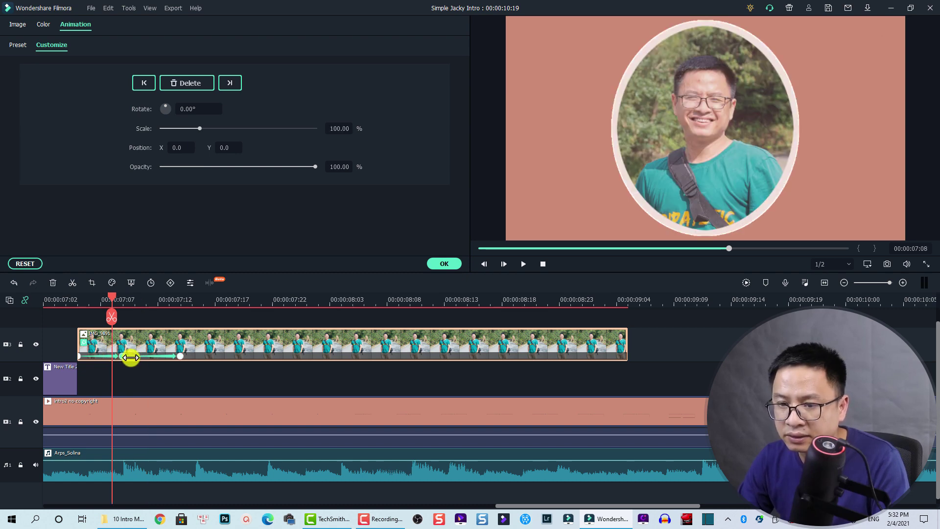
click(181, 302)
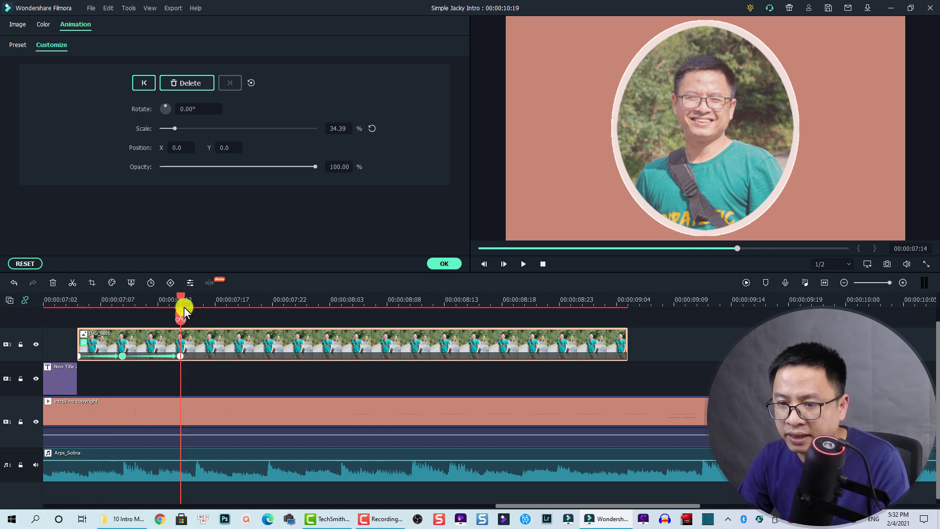
click(182, 358)
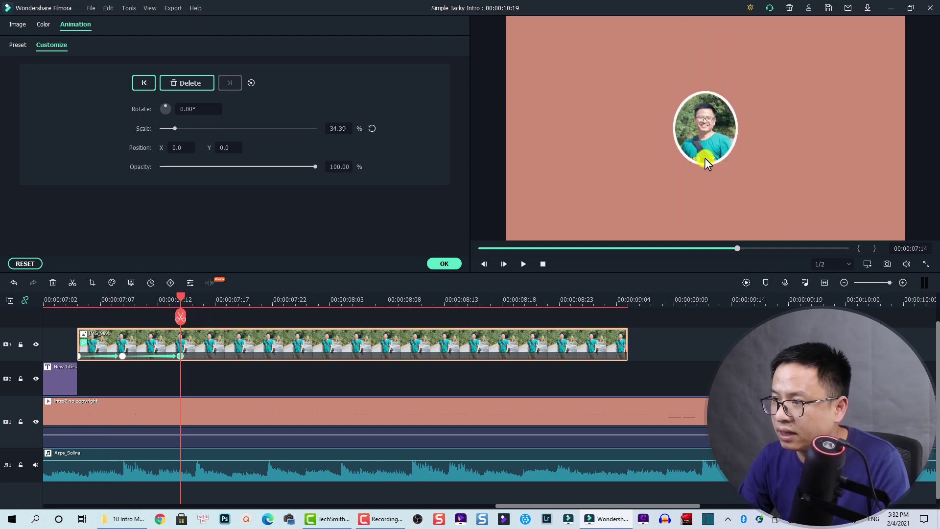
Add another animation keyframe to the photo clip at 00:00:07:19.
click(539, 302)
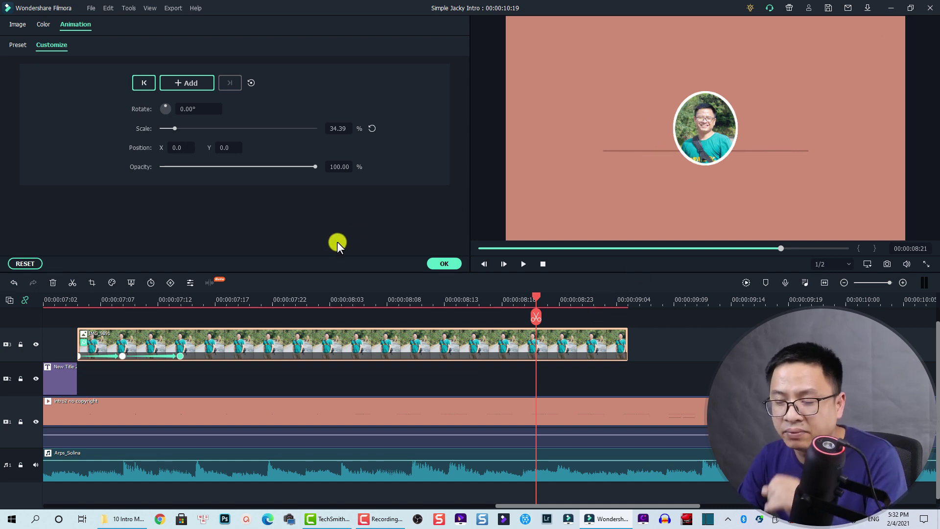
click(239, 301)
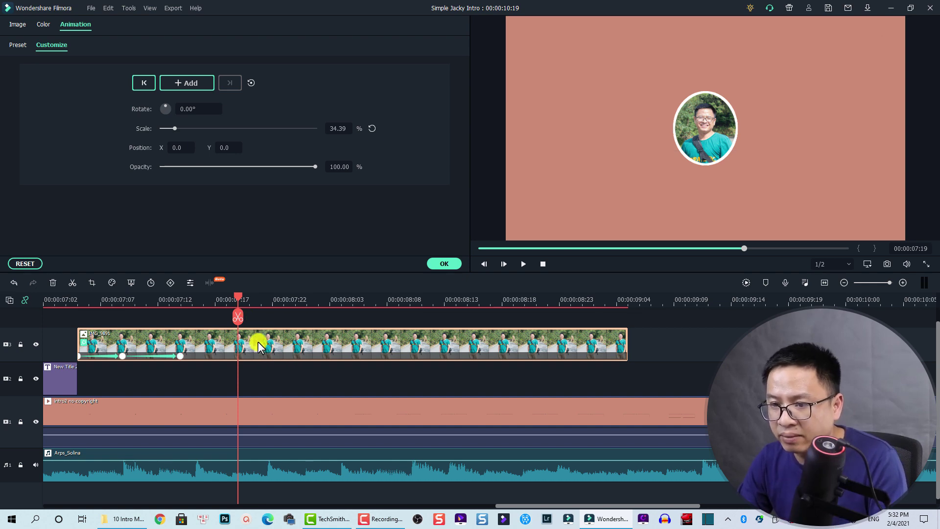
click(713, 143)
Raise the photo circle in the preview to Position Y 32.1 and play back the motion.
click(713, 142)
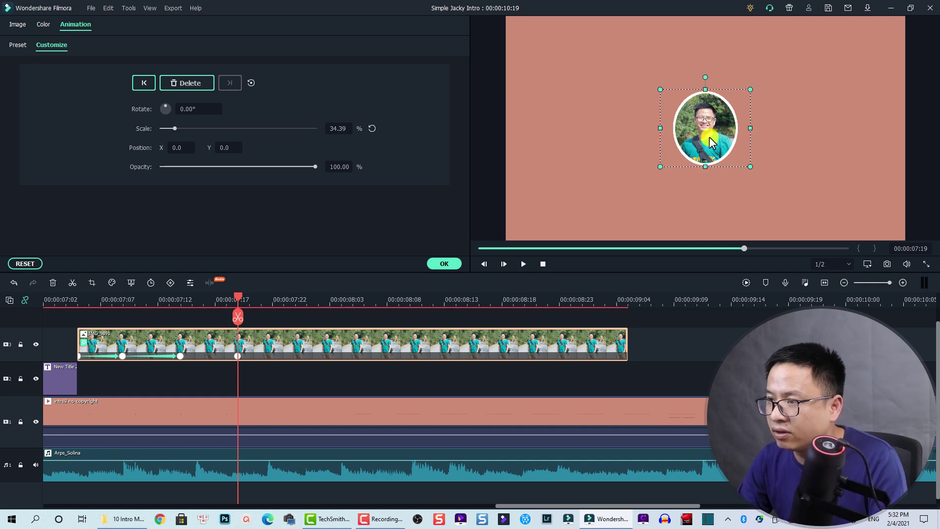
drag(709, 138, 711, 121)
key(Up)
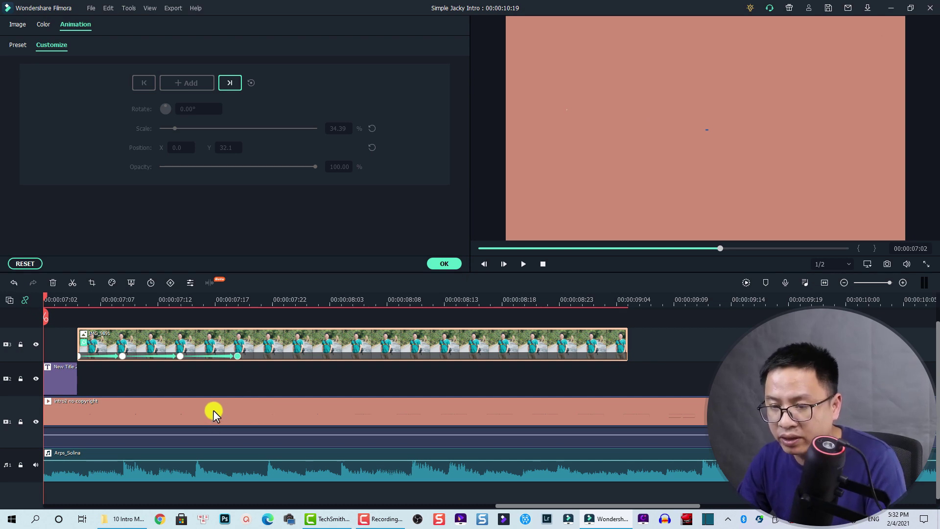
key(space)
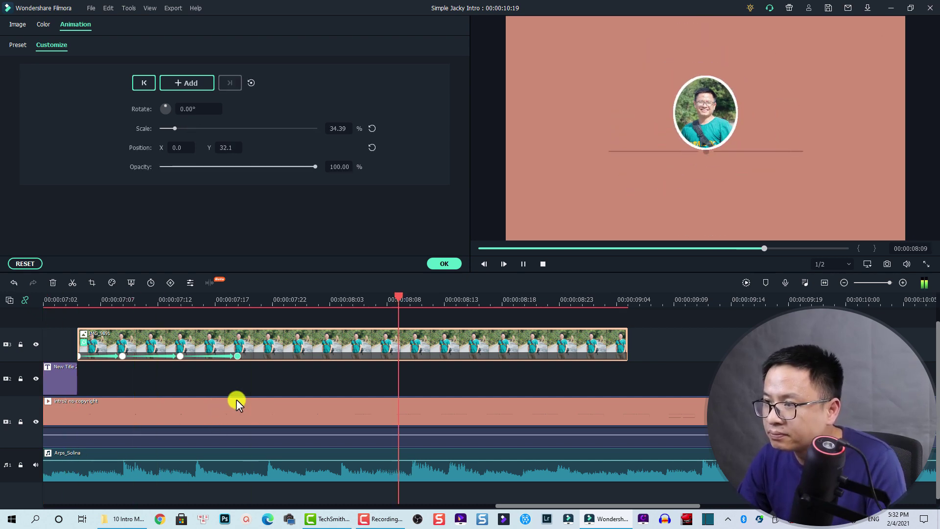
key(space)
key(Down)
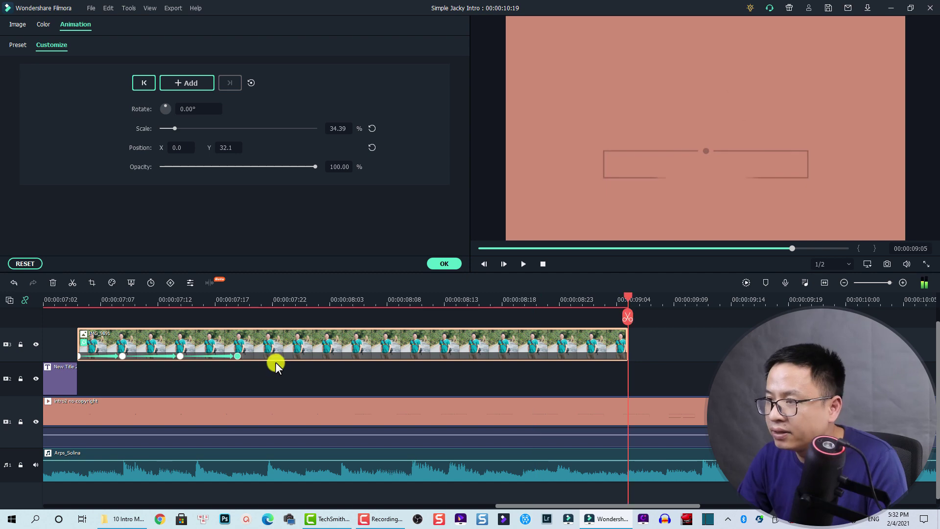
Shift the raise keyframe later to about 07:21 and replay the animation to review it.
click(239, 306)
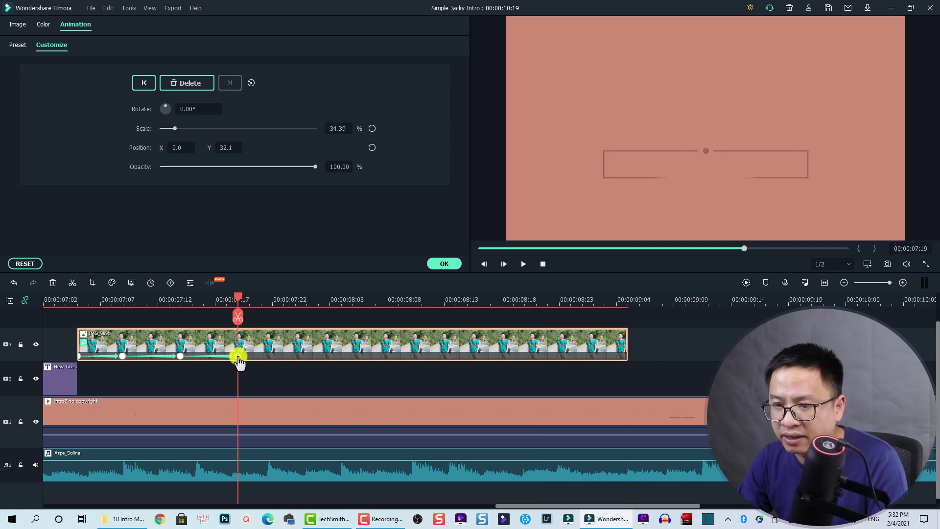
drag(247, 357, 287, 384)
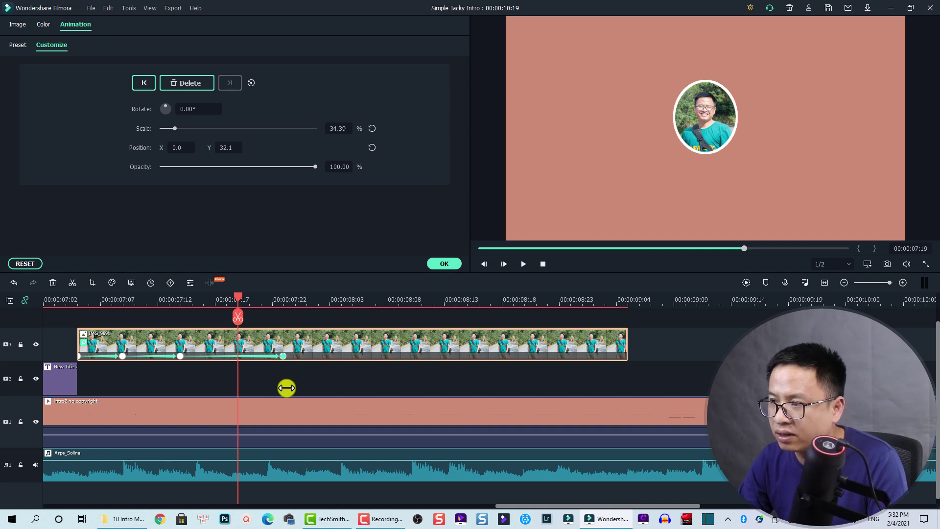
click(281, 383)
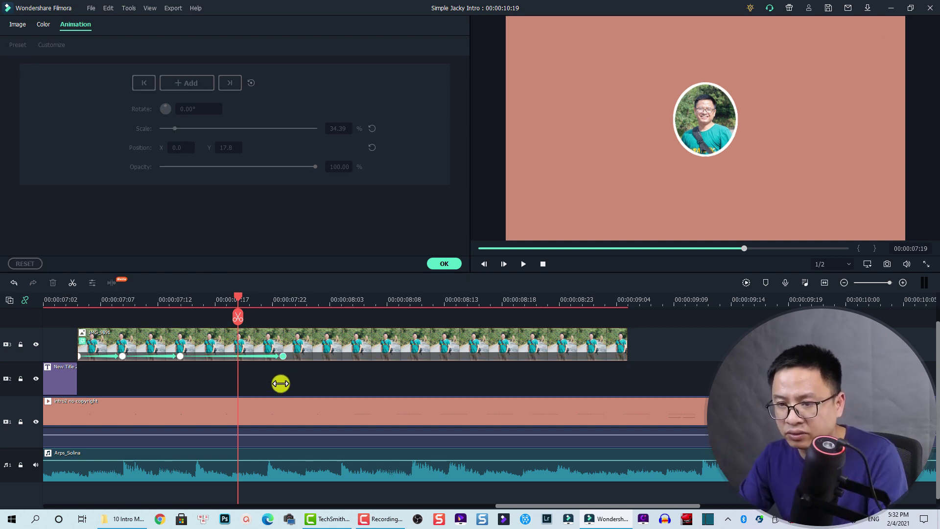
click(45, 301)
key(space)
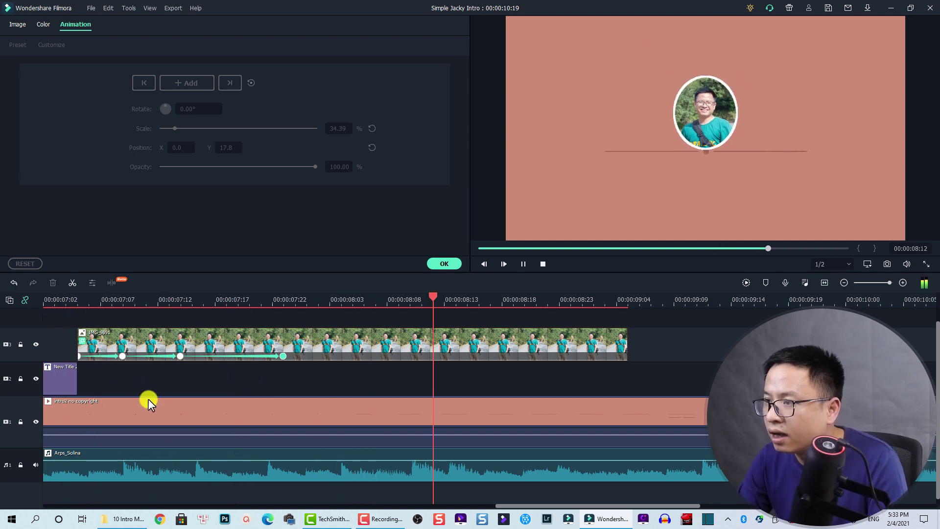
key(space)
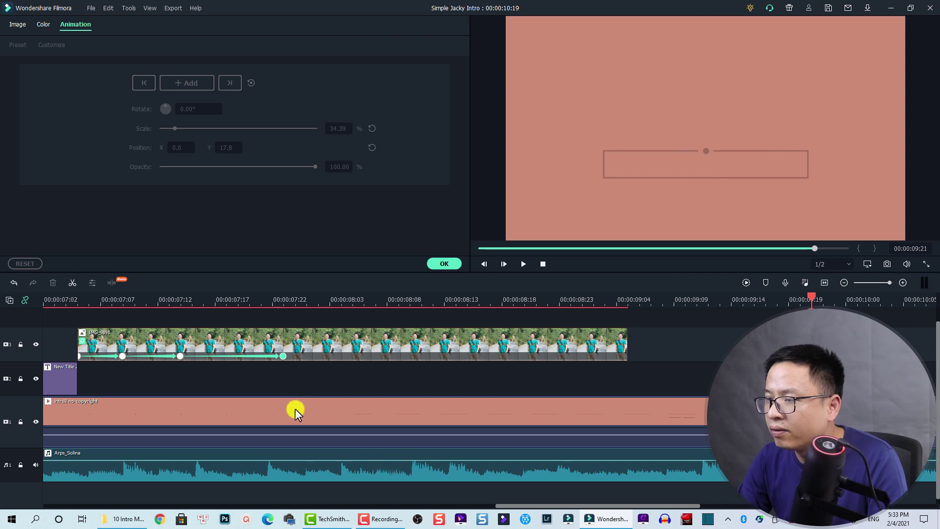
drag(813, 303, 766, 300)
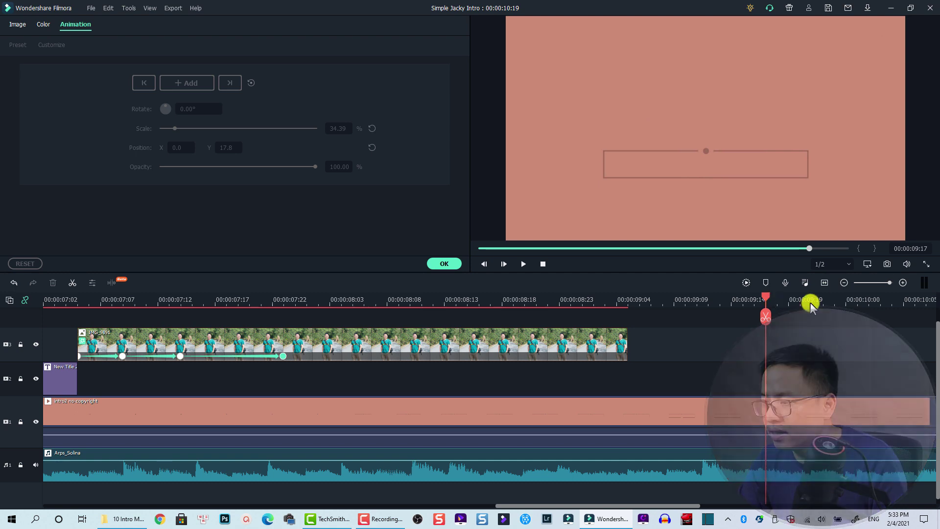
Stretch the photo clip to the background's end at 00:00:10:19 and confirm the animation settings.
click(825, 283)
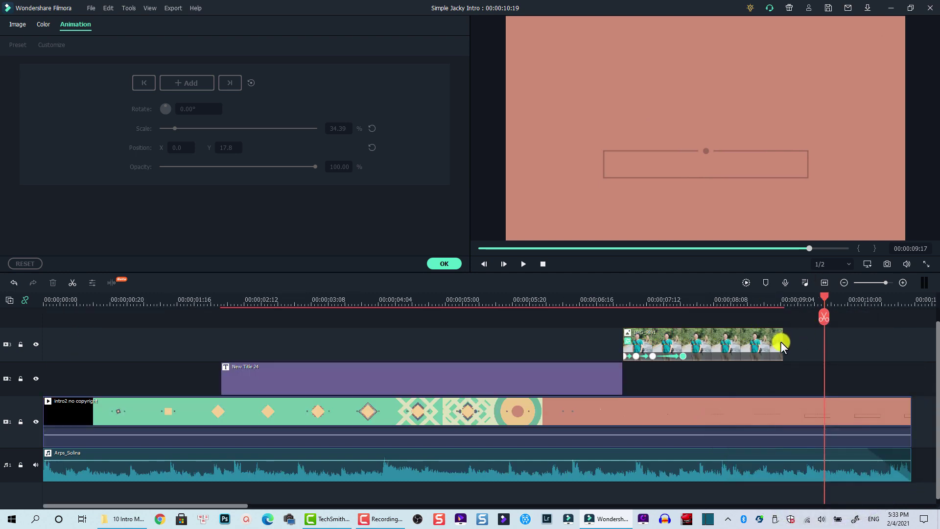
click(760, 337)
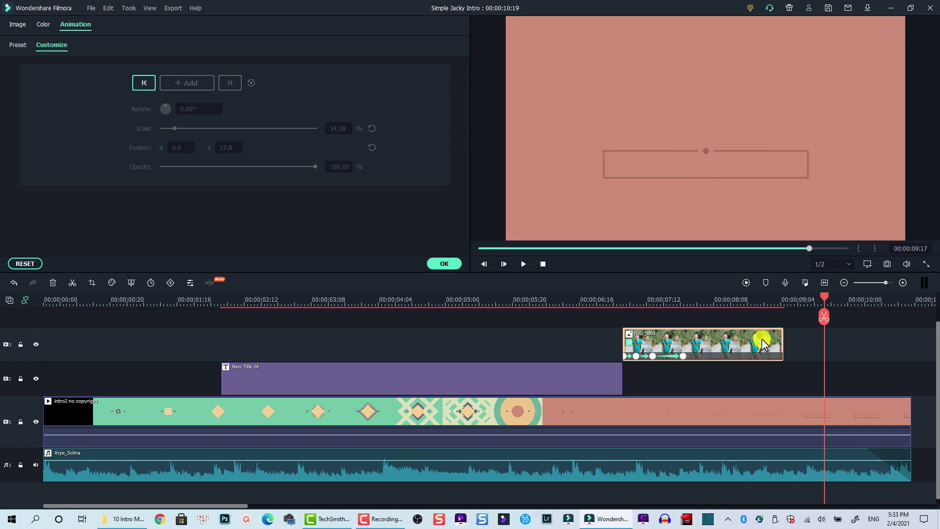
drag(783, 344, 910, 343)
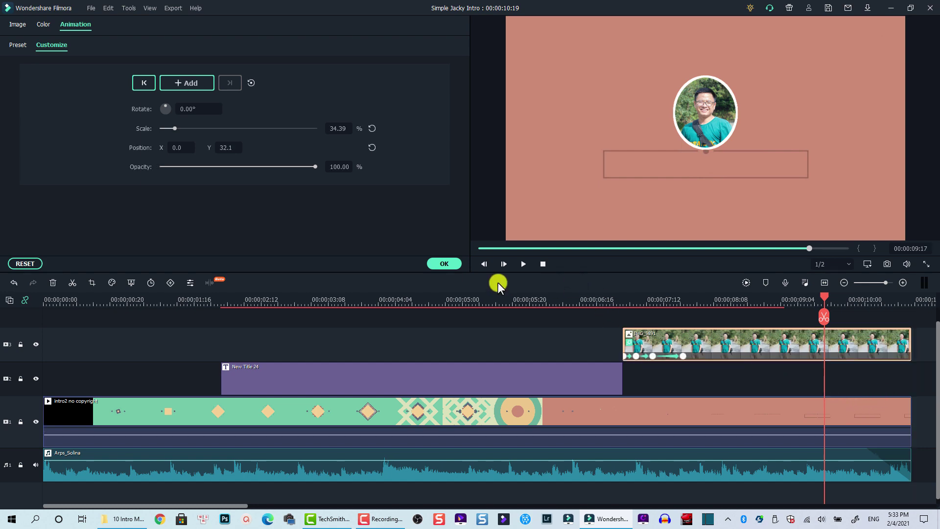
click(445, 264)
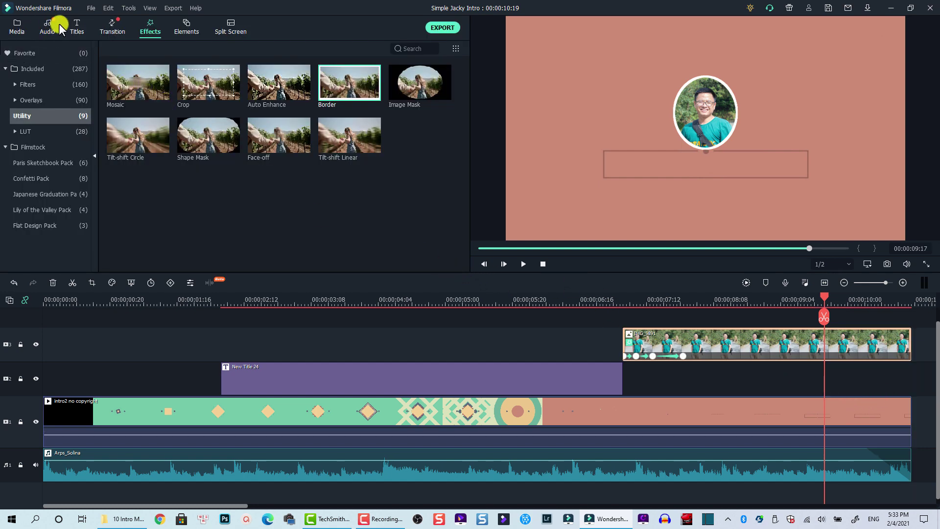
Place the Default Title preset from the Titles category onto track 2 near the intro's end.
click(77, 27)
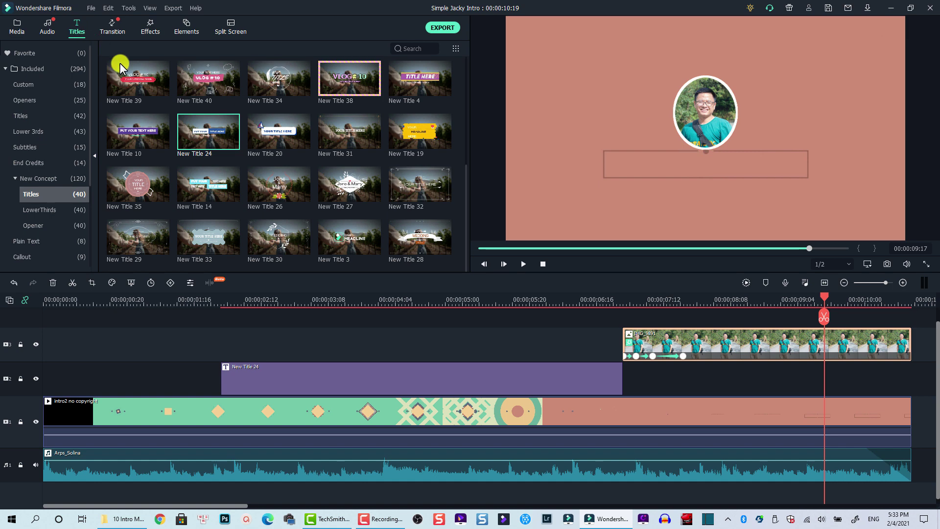
click(25, 115)
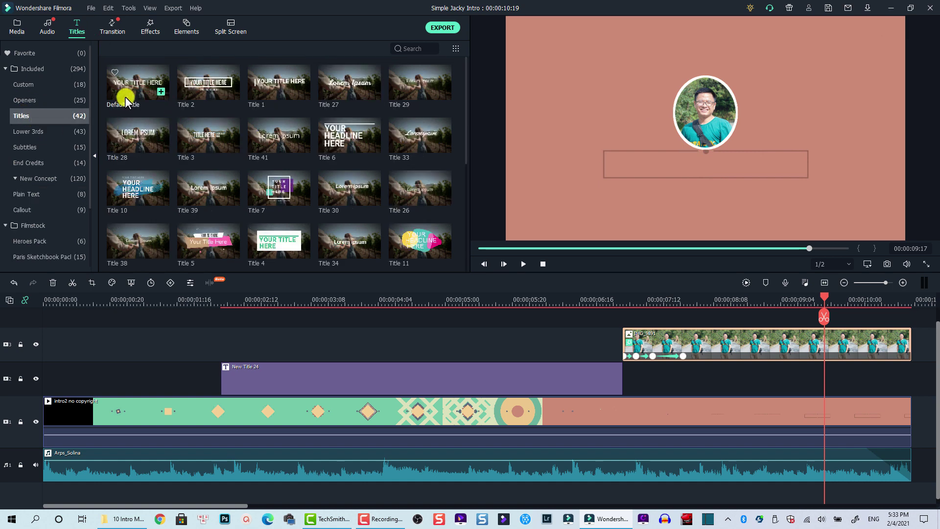
drag(126, 100, 816, 378)
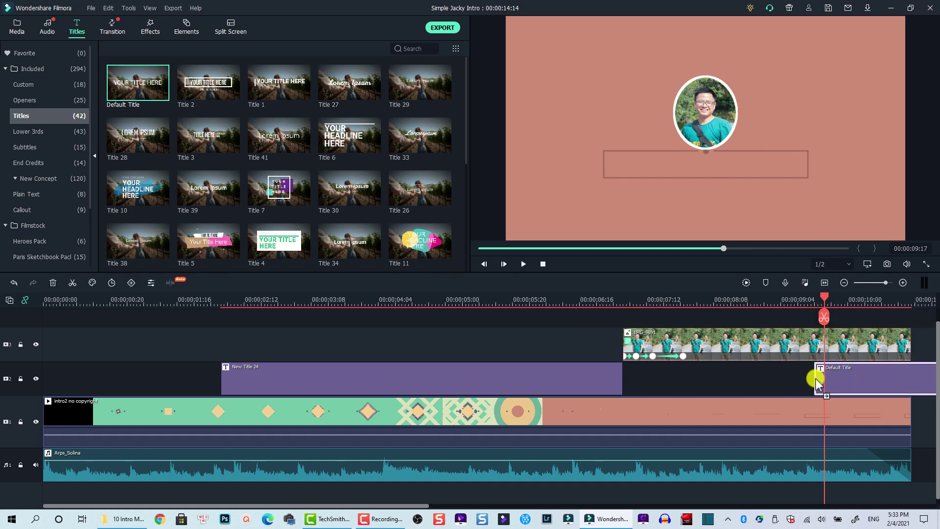
Change the title text from YOUR TITLE HERE to 'Subscribe' and set its font to Raleway Black.
double_click(849, 378)
click(277, 104)
key(ctrl+a)
text(Subscribe)
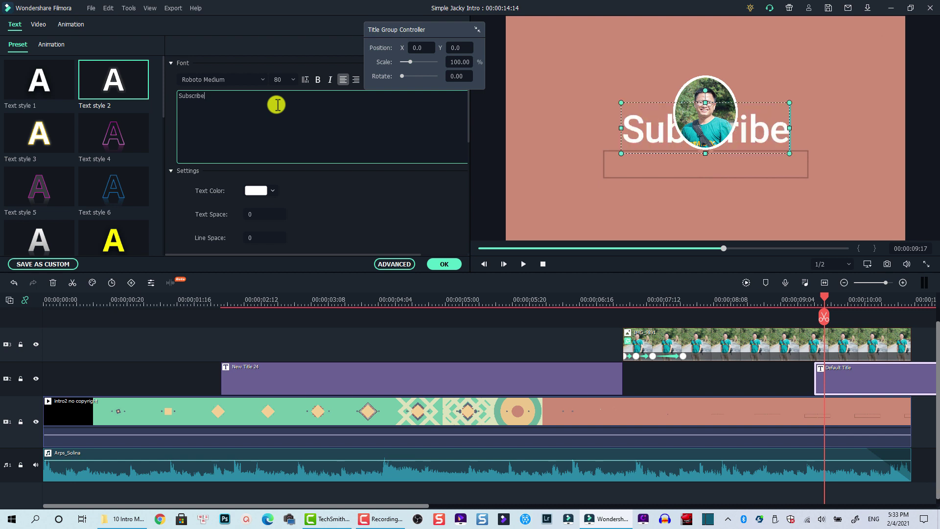
click(268, 79)
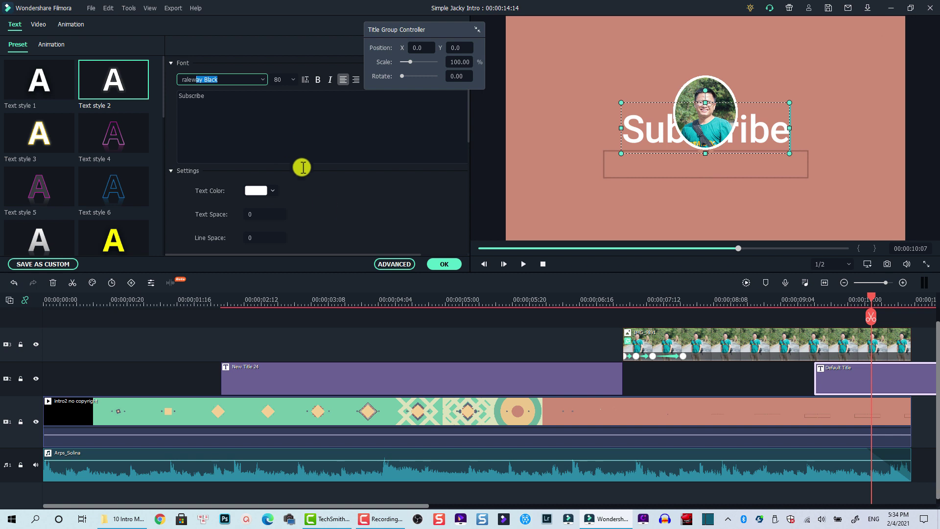
key(Return)
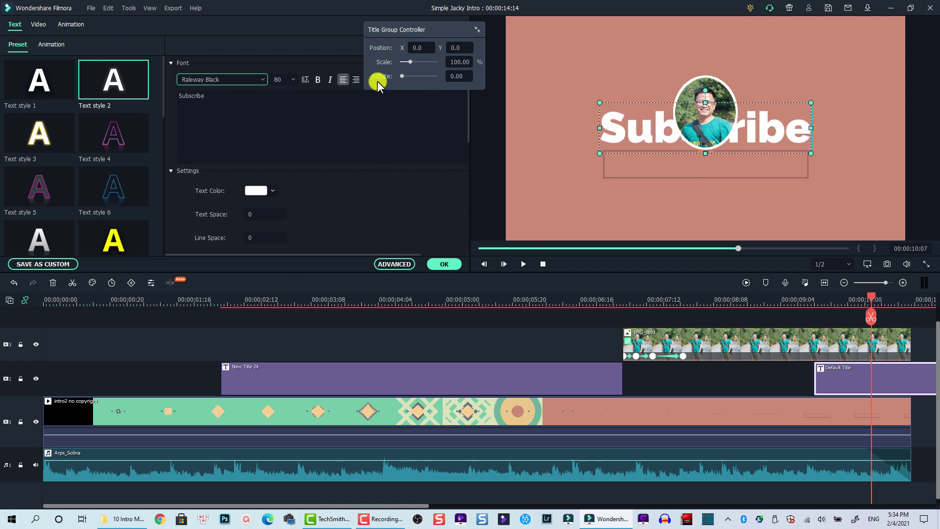
click(291, 78)
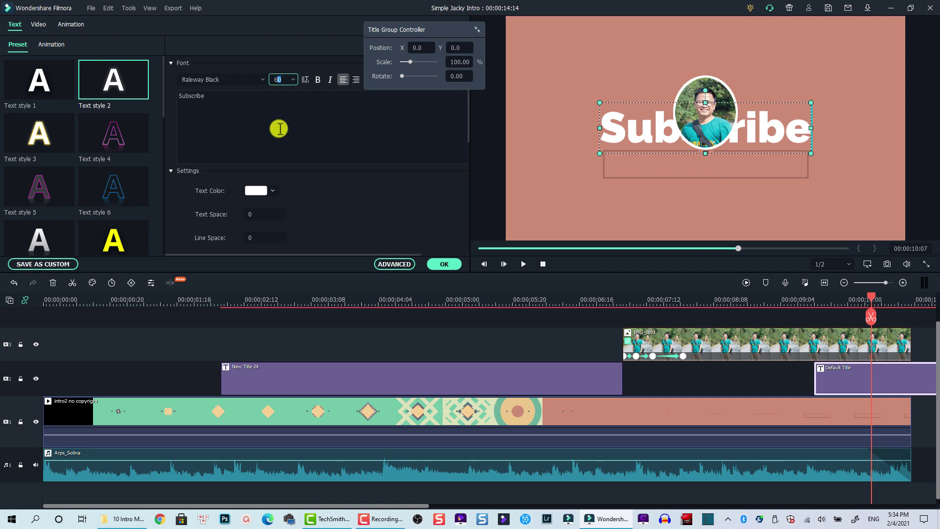